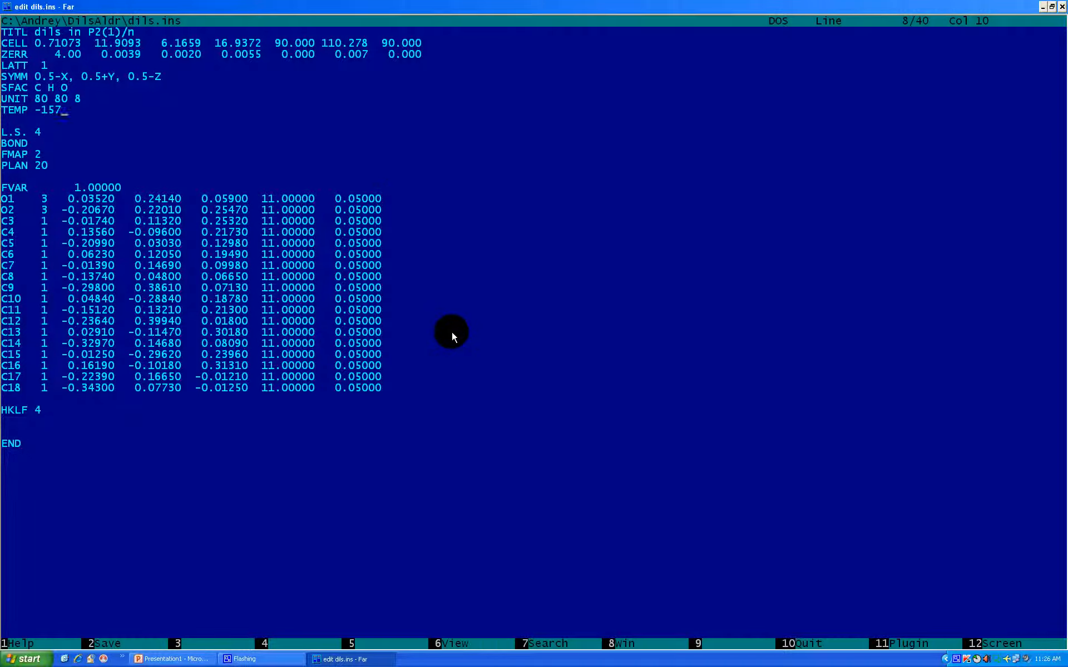
# Close the dils.ins editor and run the XL refinement on dils, reviewing its console output
pyautogui.press('Escape')
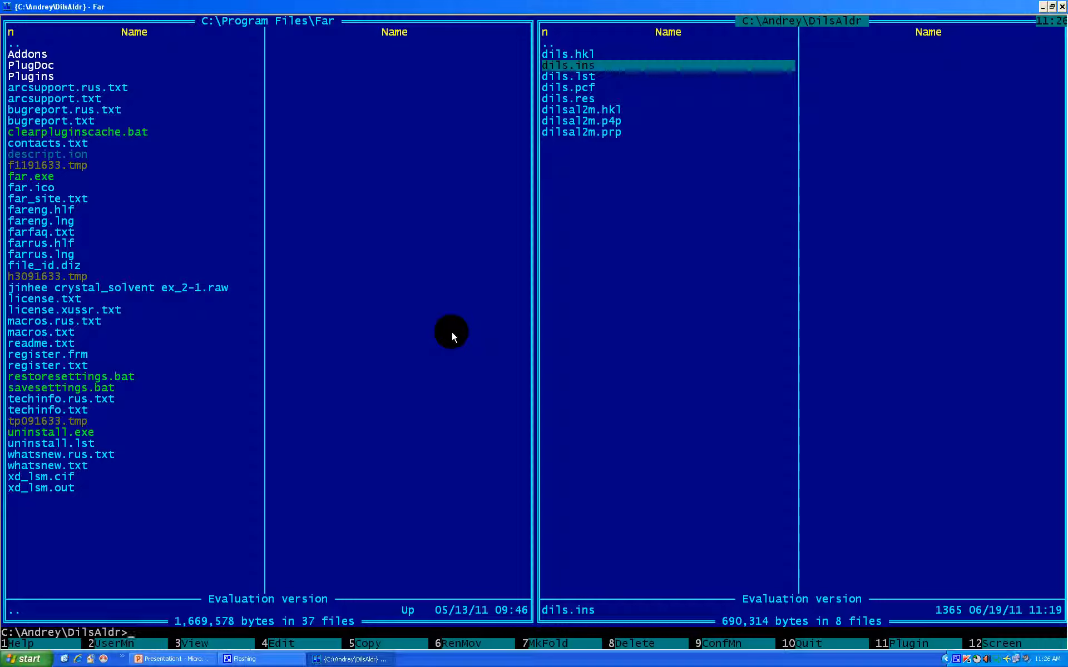
pyautogui.write('xl dils')
pyautogui.press('Return')
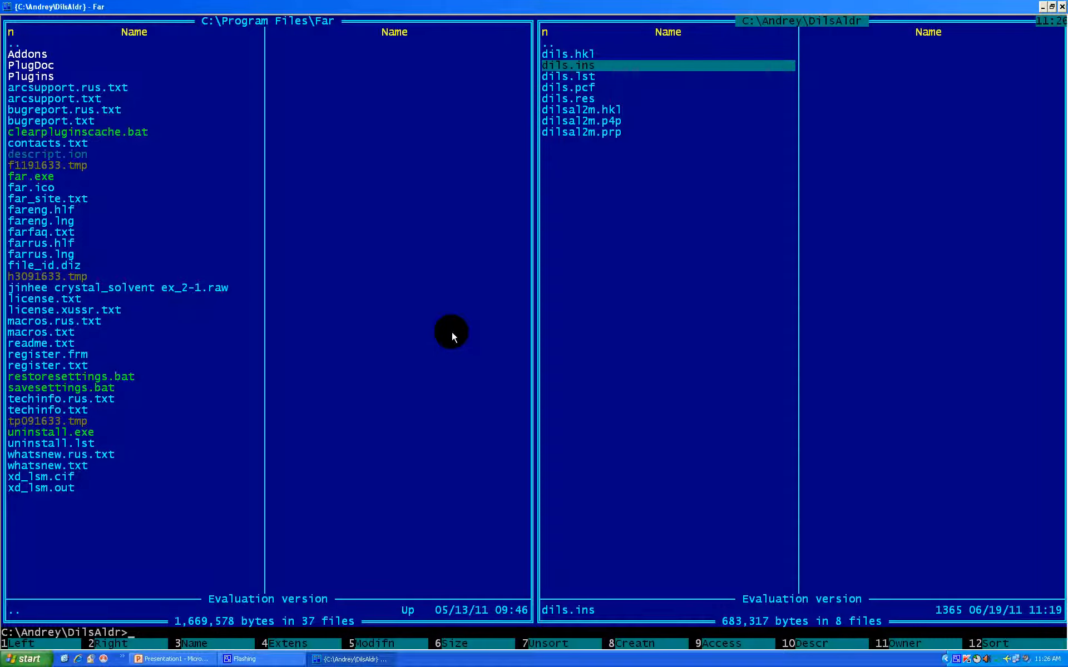
pyautogui.hotkey('ctrl', 'o')
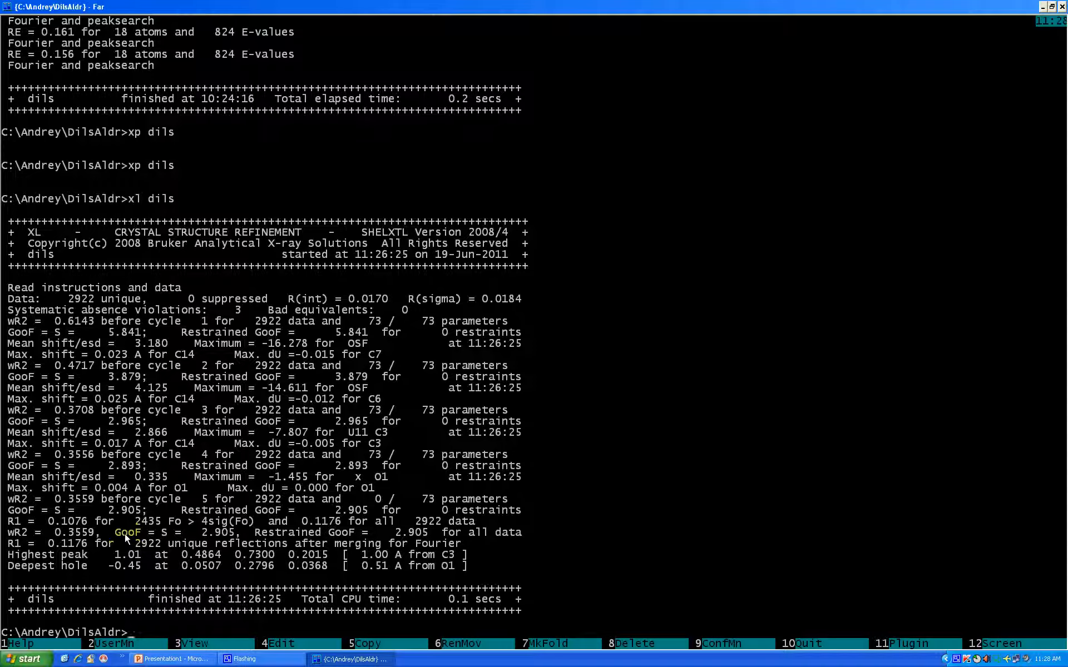
pyautogui.hotkey('ctrl', 'o')
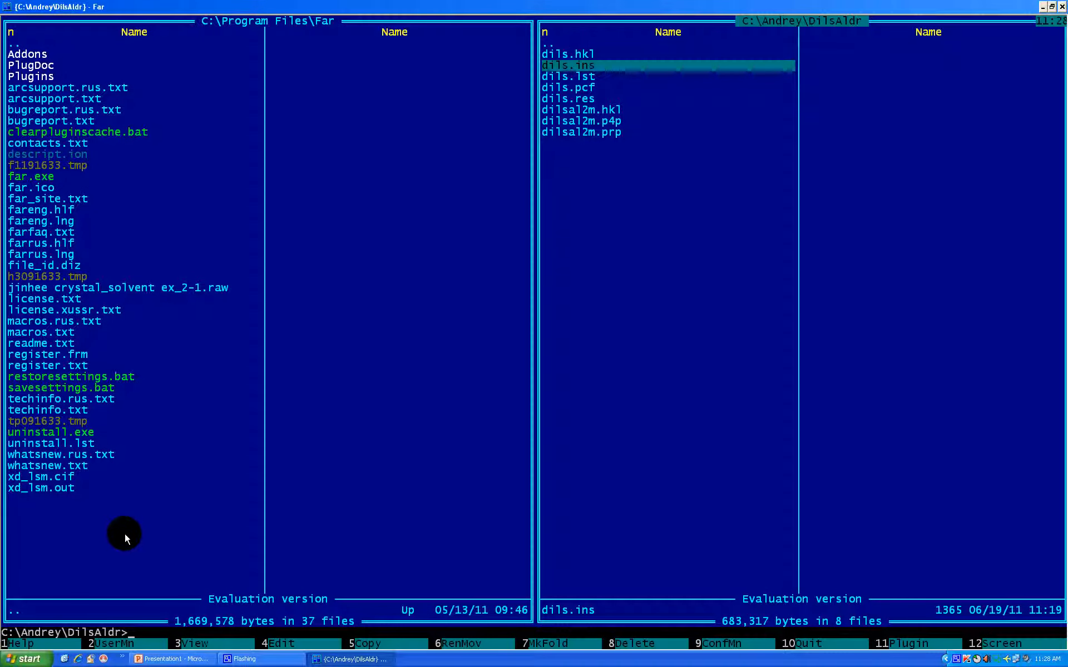
# Open dils in XP and generate the connectivity table for all atoms and peaks with fmol
pyautogui.write('xp dils')
pyautogui.press('Return')
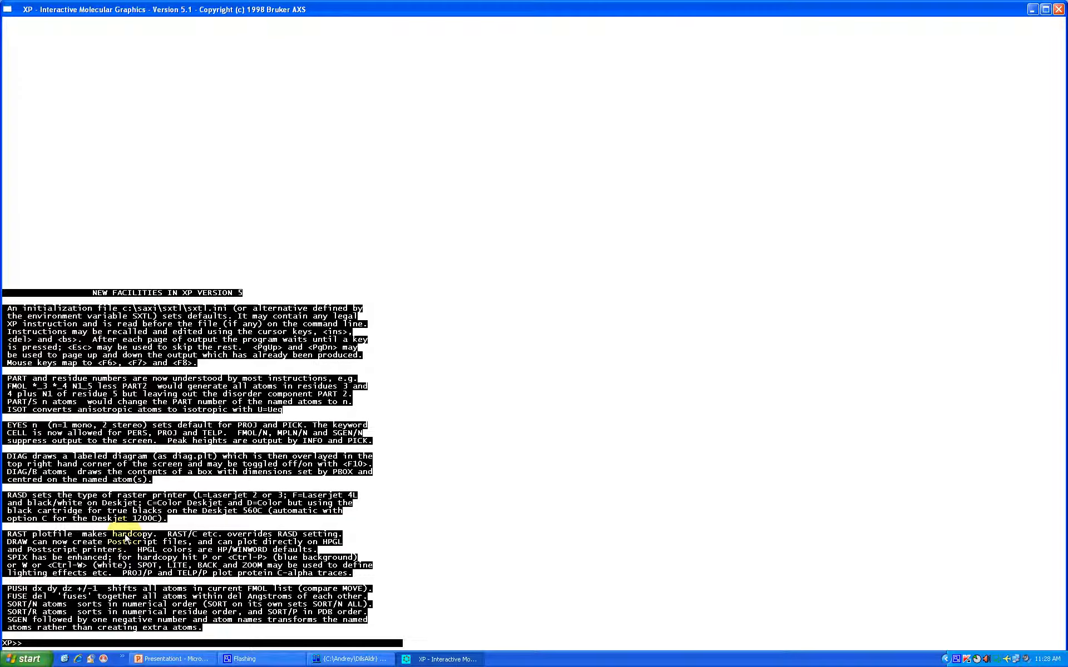
pyautogui.write('fmol')
pyautogui.press('Return')
pyautogui.press('Return')
pyautogui.press('Return')
pyautogui.press('Return')
pyautogui.press('Return')
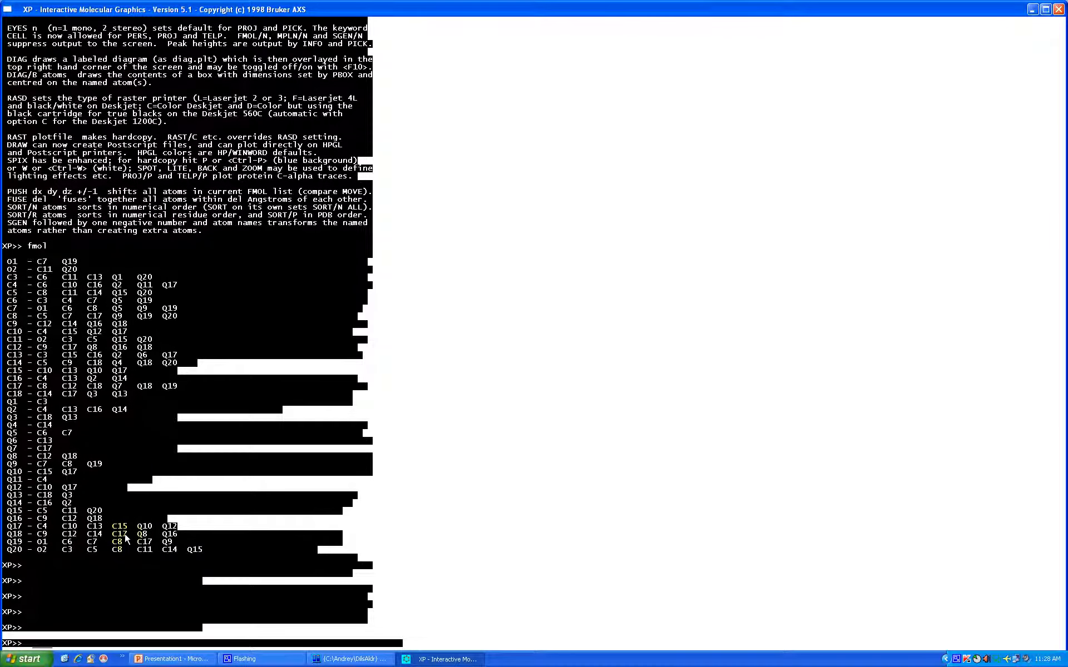
# Inspect the full structure including the Q peaks in the proj view, with the atom labels hidden
pyautogui.write('proj')
pyautogui.press('Return')
pyautogui.press('Down')
pyautogui.press('Down')
pyautogui.press('Return')
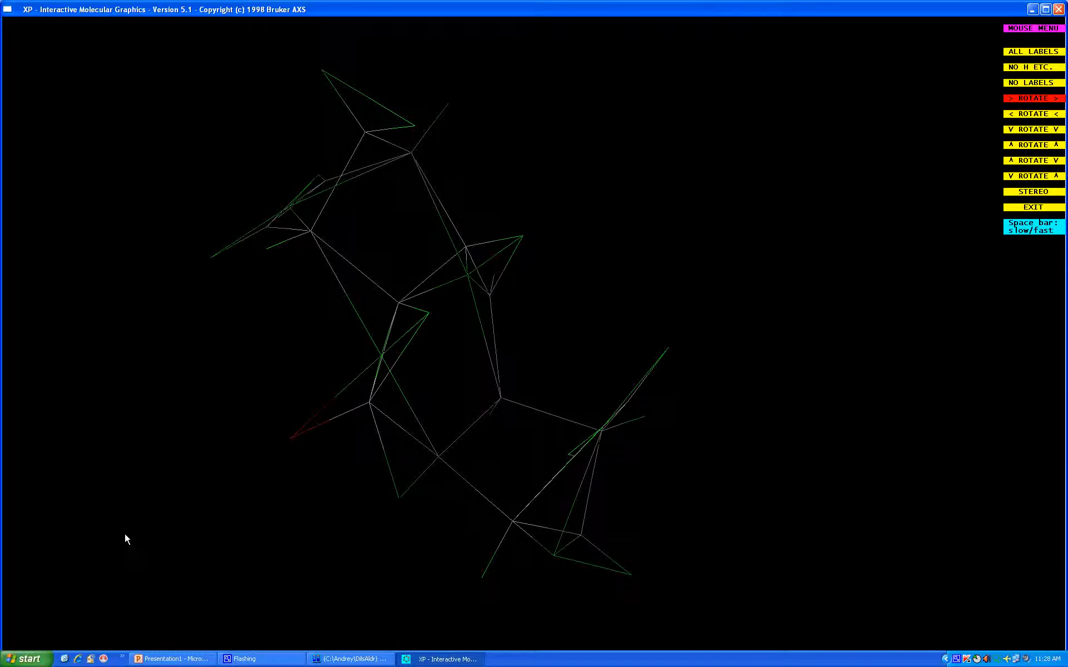
pyautogui.press('Escape')
# List the atom and peak information with info, and rebuild the molecule from o1 to q1 with fmol
pyautogui.write('info')
pyautogui.press('Return')
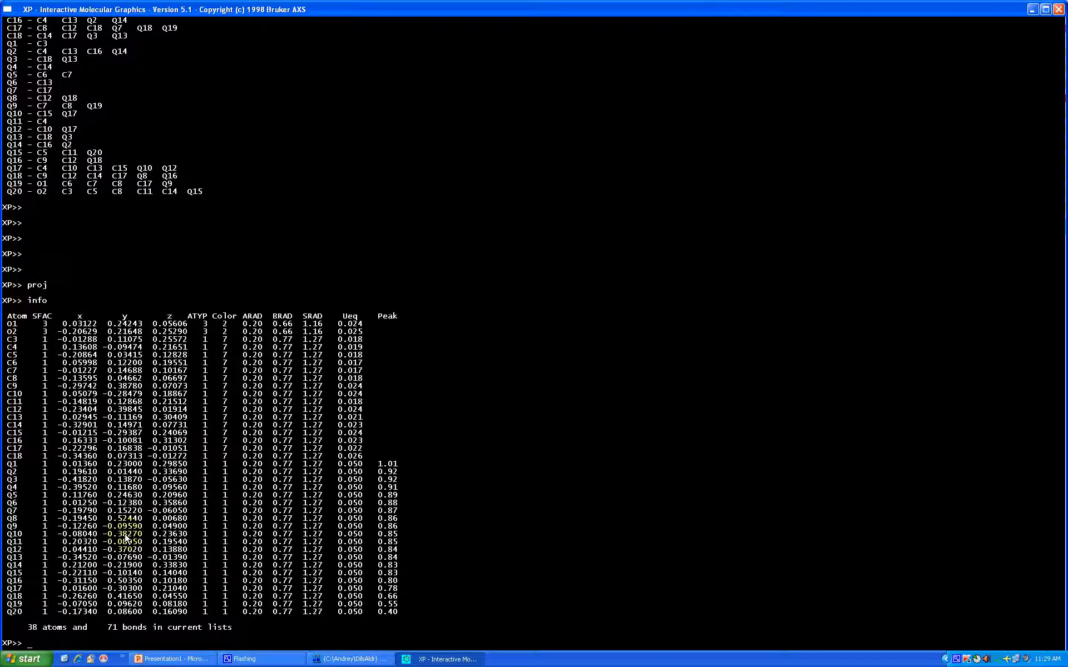
pyautogui.write('fmol o1 to q1')
pyautogui.press('Return')
# Inspect the reduced model with its single Q1 peak in the rotatable proj view
pyautogui.write('proj')
pyautogui.press('Return')
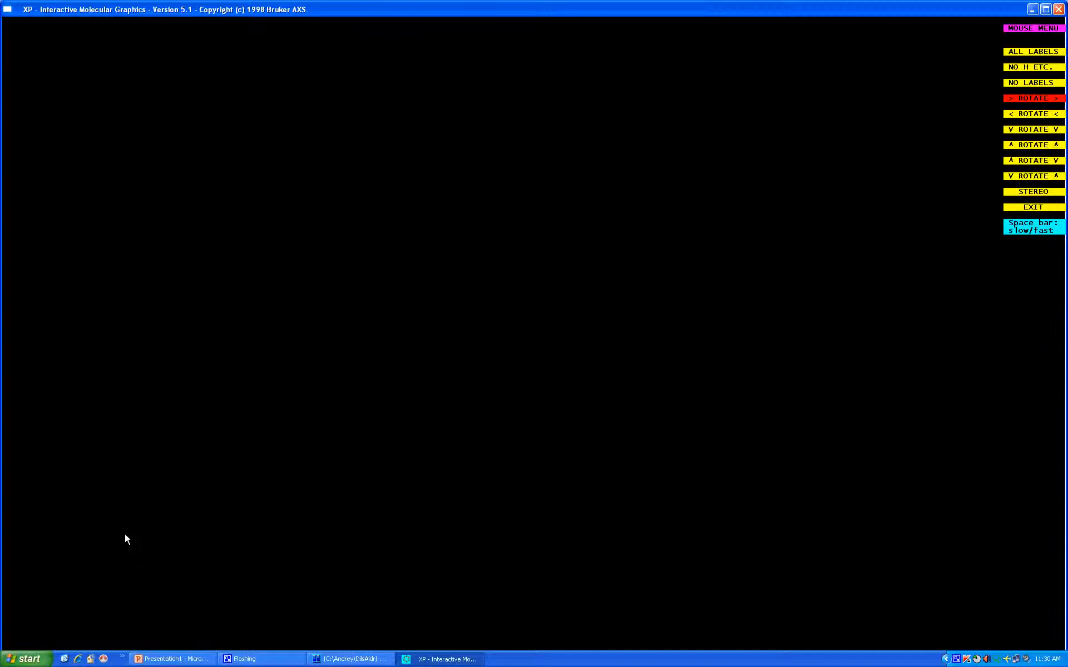
pyautogui.press('Escape')
pyautogui.write('proj')
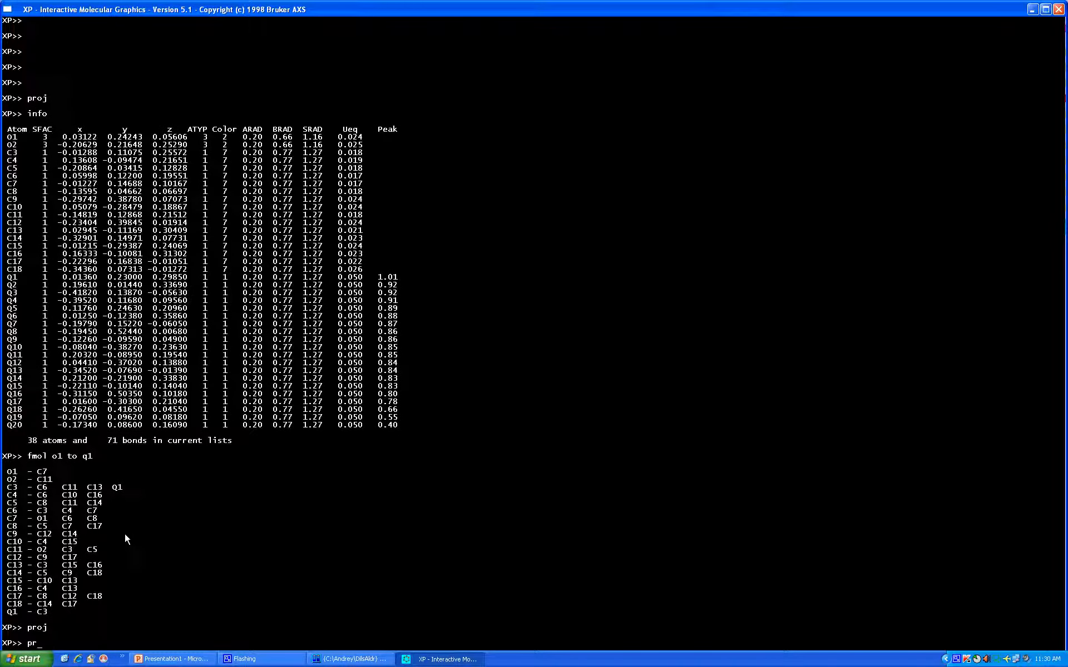
pyautogui.press('Return')
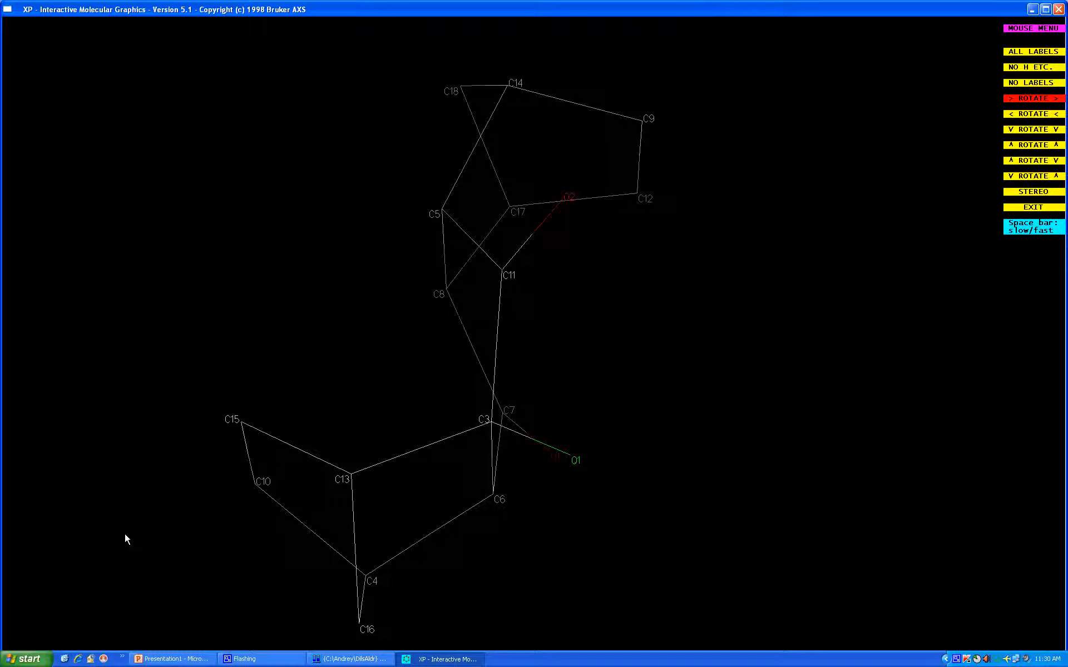
pyautogui.press('Return')
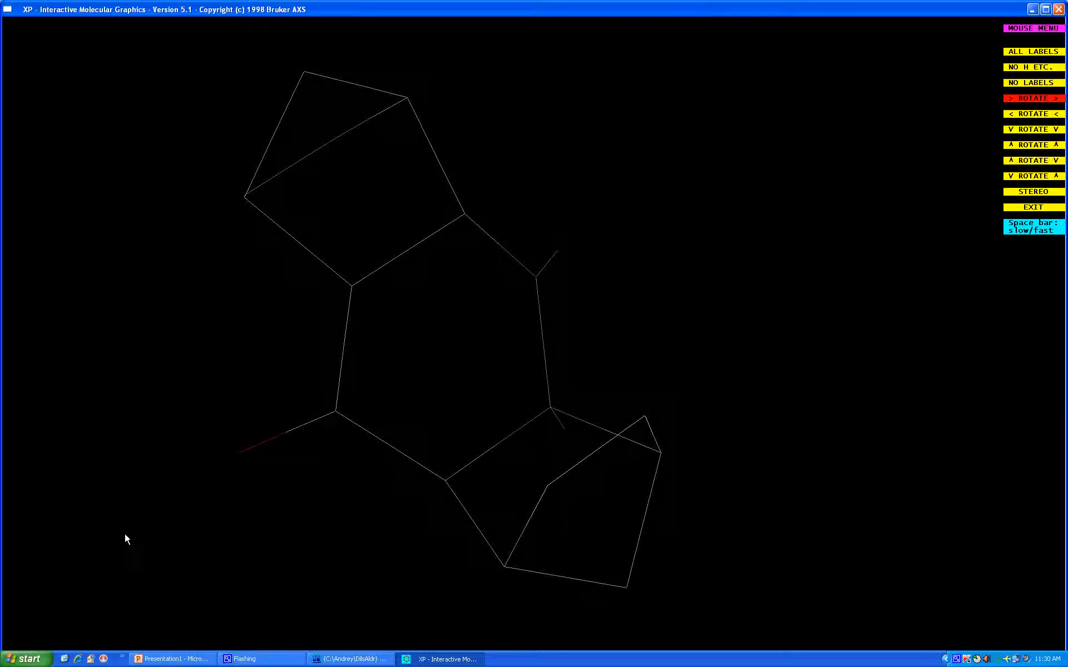
pyautogui.press('Escape')
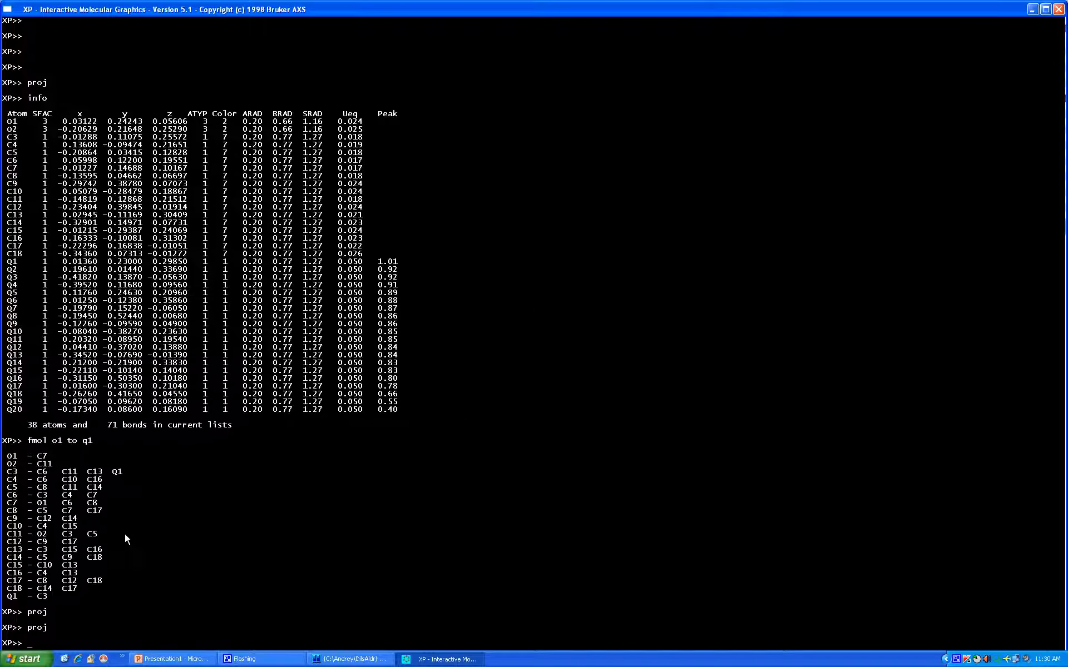
# Eliminate the Q peaks from the current atom list with kill $q
pyautogui.write('kill $q')
pyautogui.press('Return')
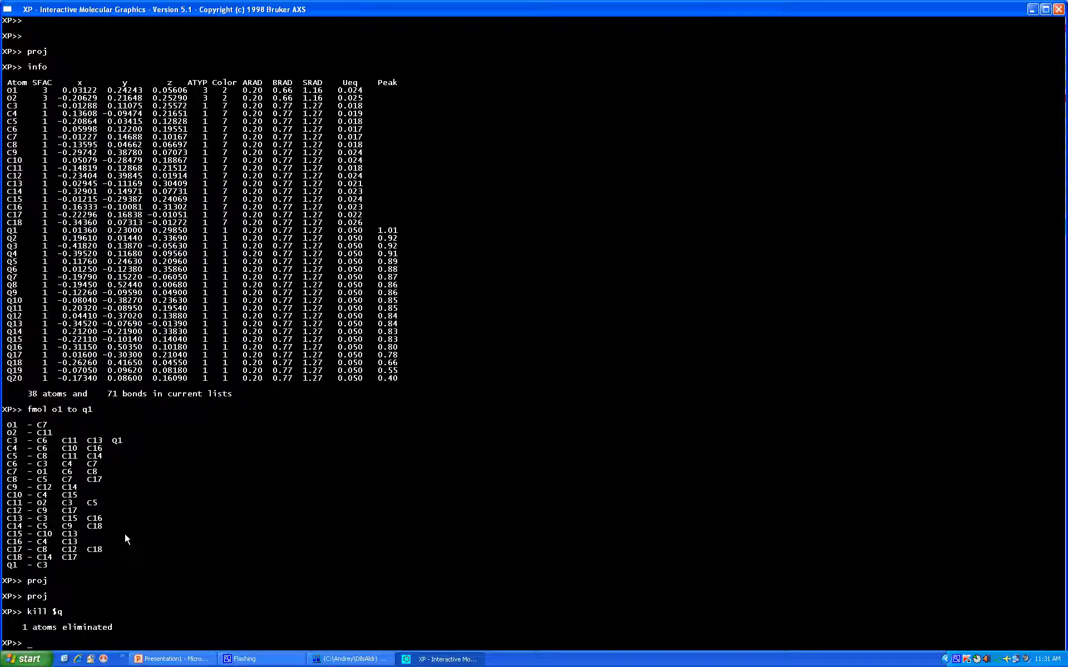
# Save the atom list to file dils with instructions copied from the default dils.res, and quit XP
pyautogui.write('file dils')
pyautogui.press('Return')
pyautogui.press('Return')
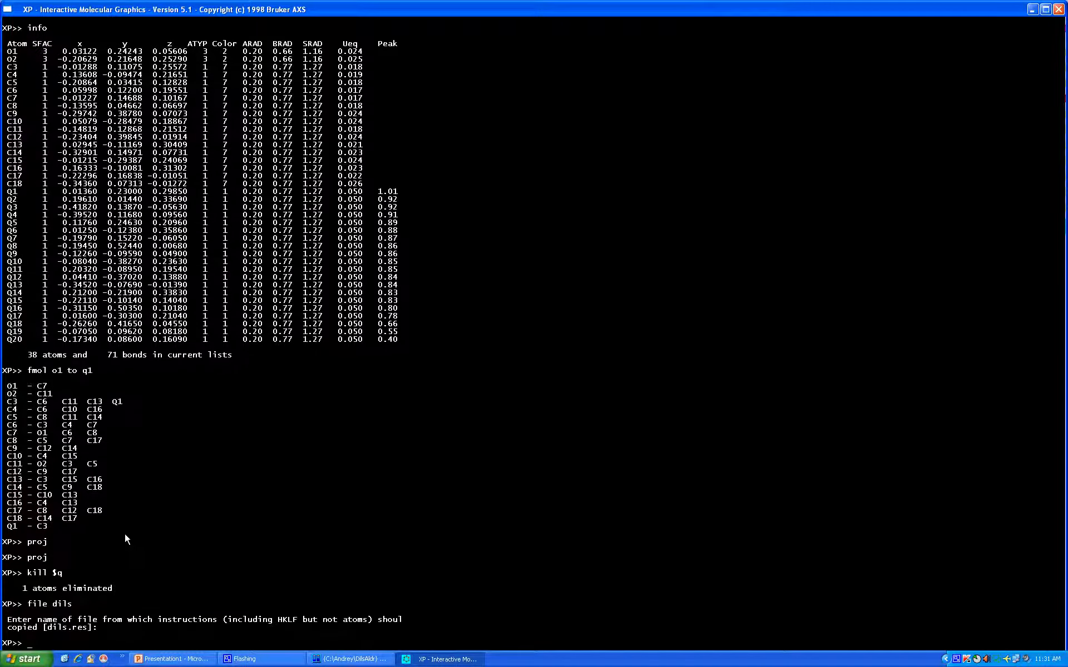
pyautogui.write('quit')
pyautogui.press('Return')
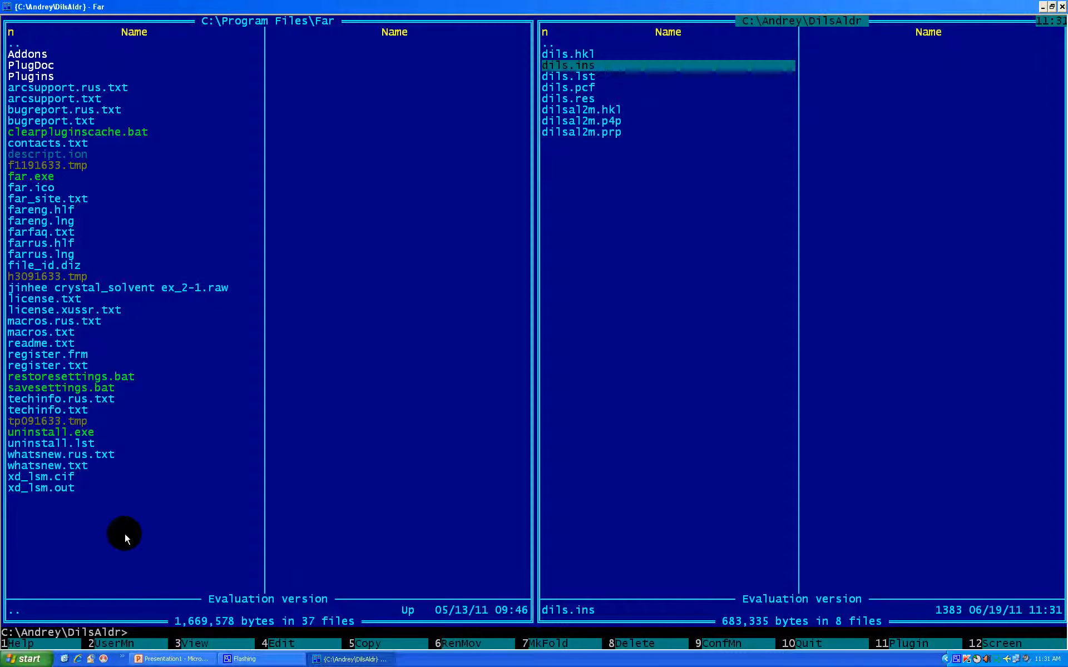
# Add an ANIS instruction on the blank line below PLAN 20 in dils.ins and save the file
pyautogui.press('F4')
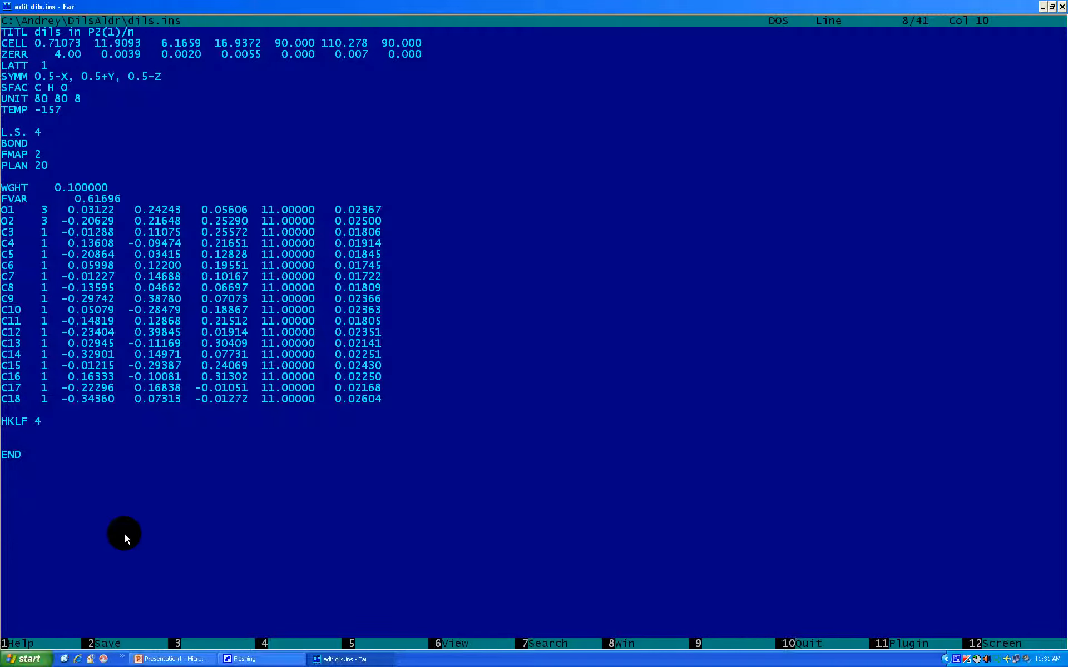
pyautogui.press('Down')
pyautogui.press('Down')
pyautogui.press('Down')
pyautogui.press('Down')
pyautogui.press('Down')
pyautogui.press('Down')
pyautogui.press('Left')
pyautogui.press('Left')
pyautogui.press('Left')
pyautogui.press('Left')
pyautogui.press('Left')
pyautogui.press('Left')
pyautogui.press('Left')
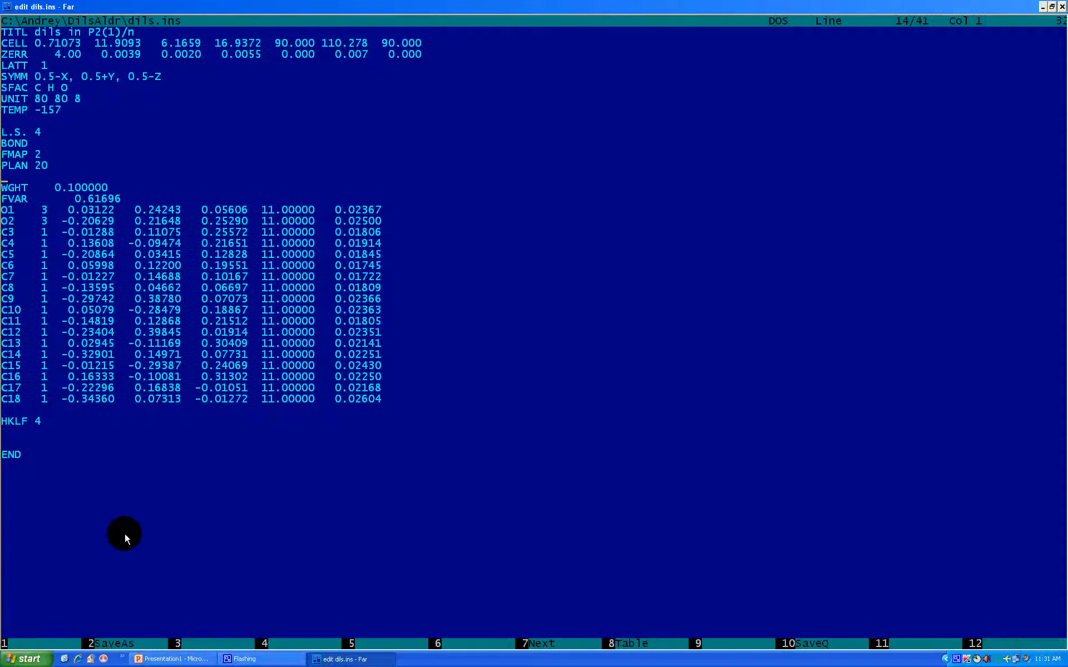
pyautogui.write('ANI')
pyautogui.write('S')
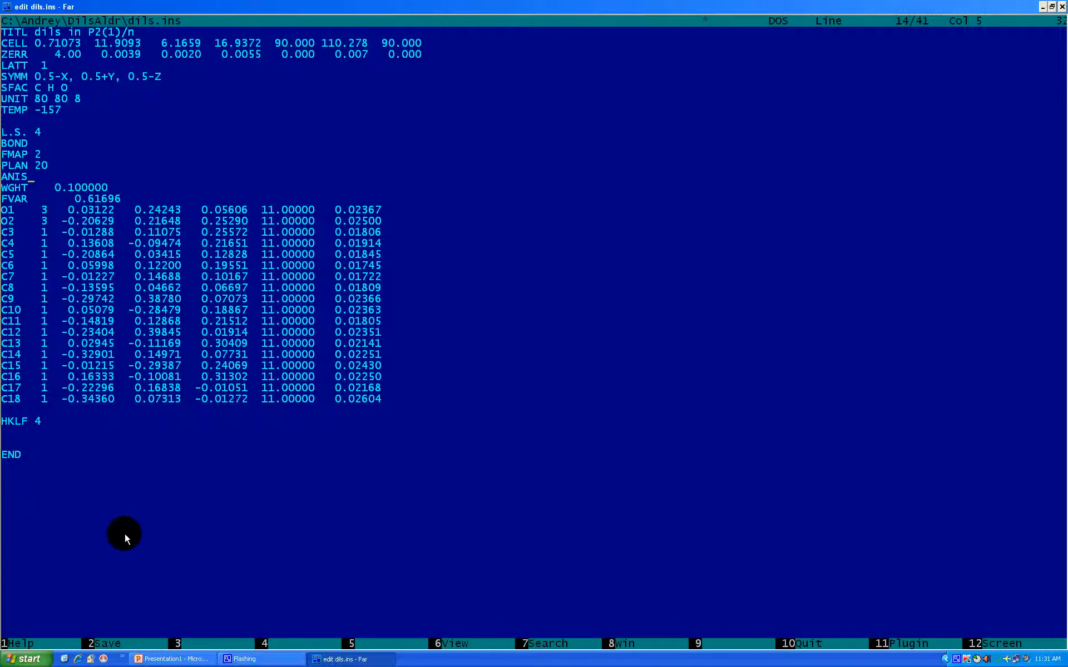
pyautogui.press('F10')
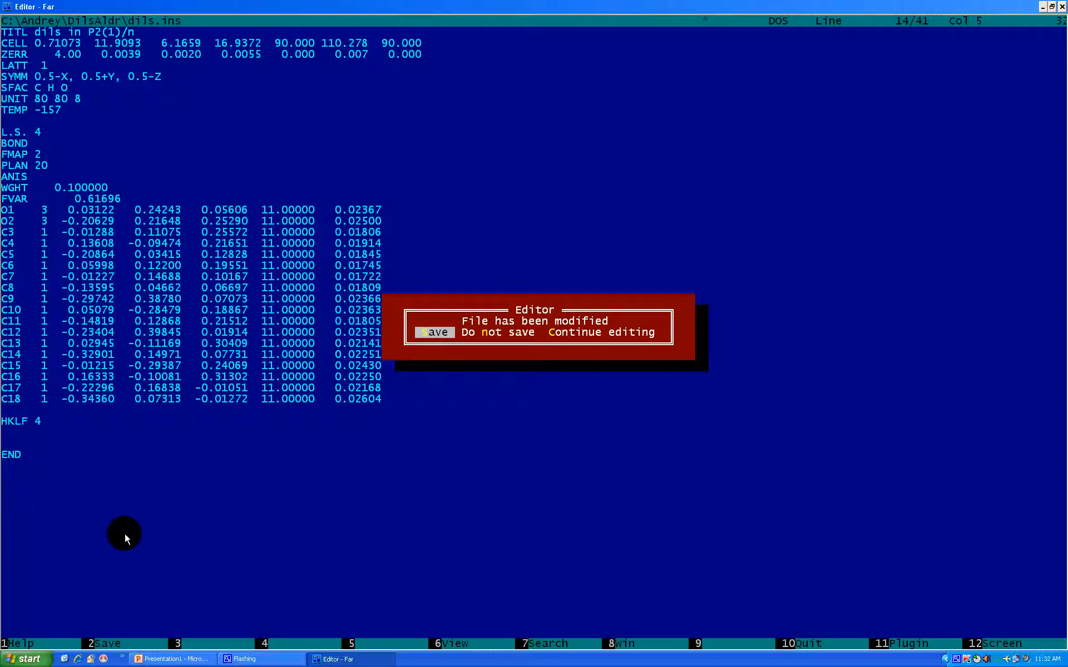
pyautogui.press('Return')
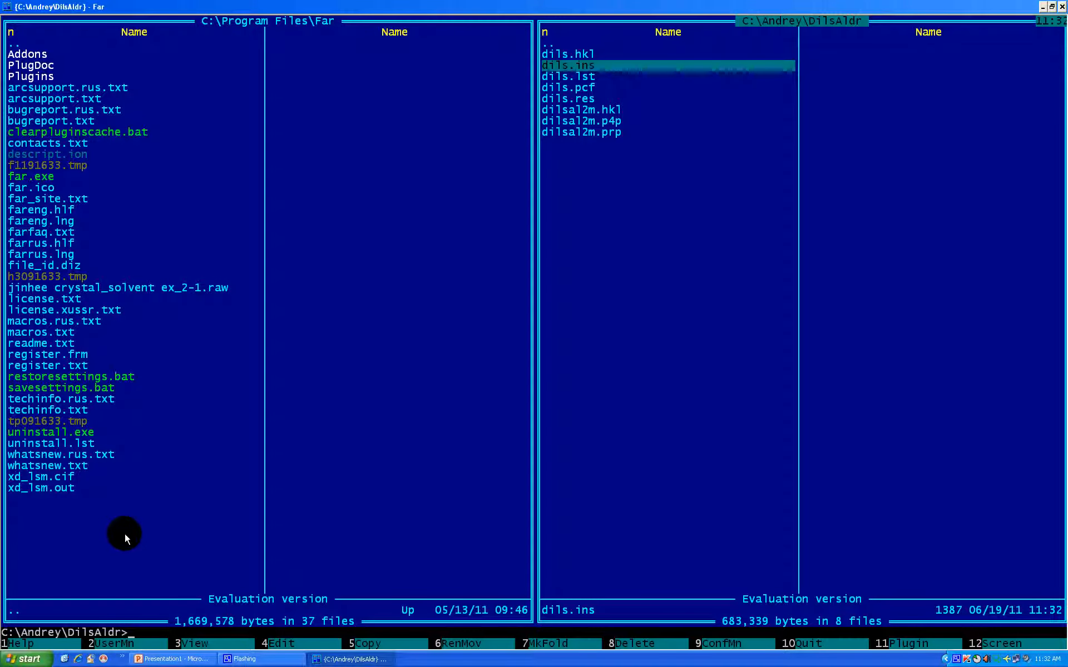
# Run the XL refinement on dils with the ANIS instruction and review the refinement statistics
pyautogui.write('xl dils')
pyautogui.press('Return')
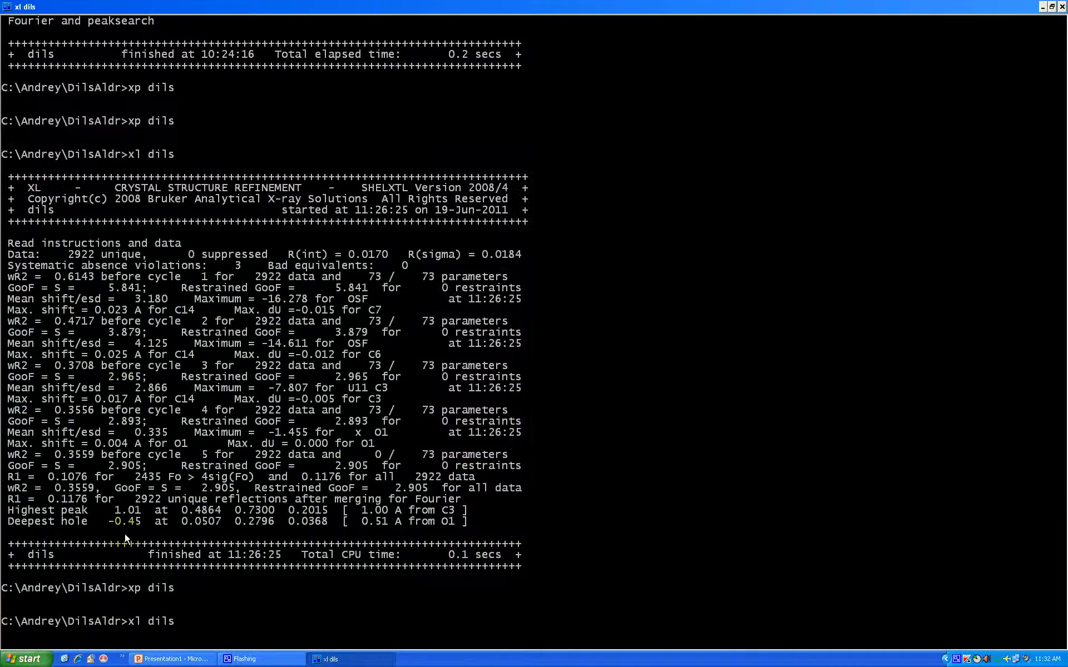
pyautogui.hotkey('ctrl', 'o')
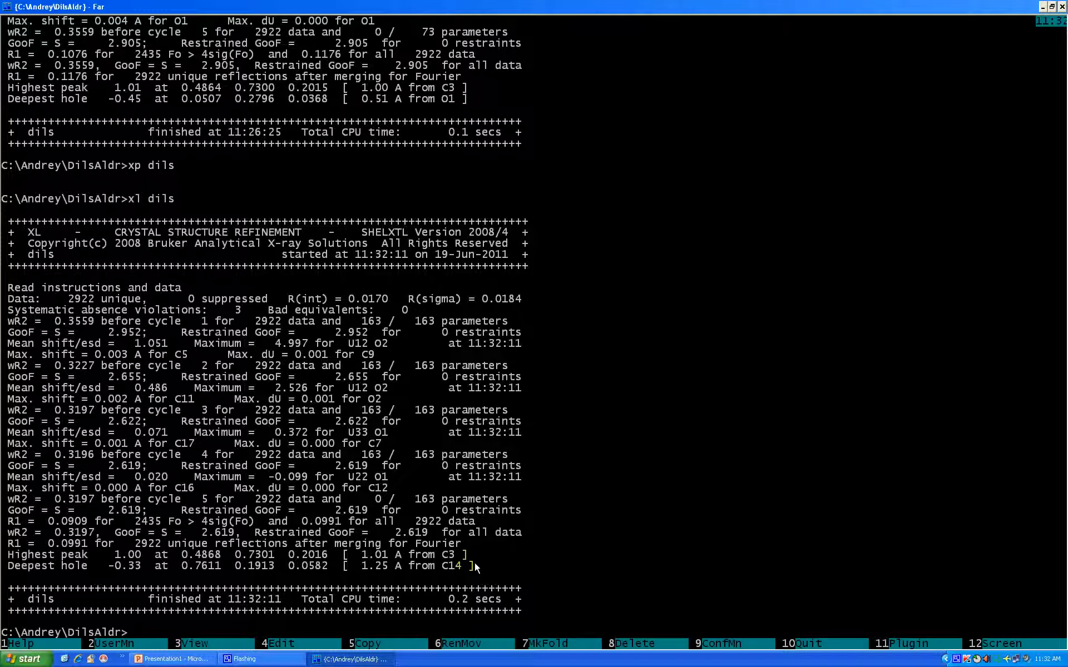
pyautogui.press('ctrl')
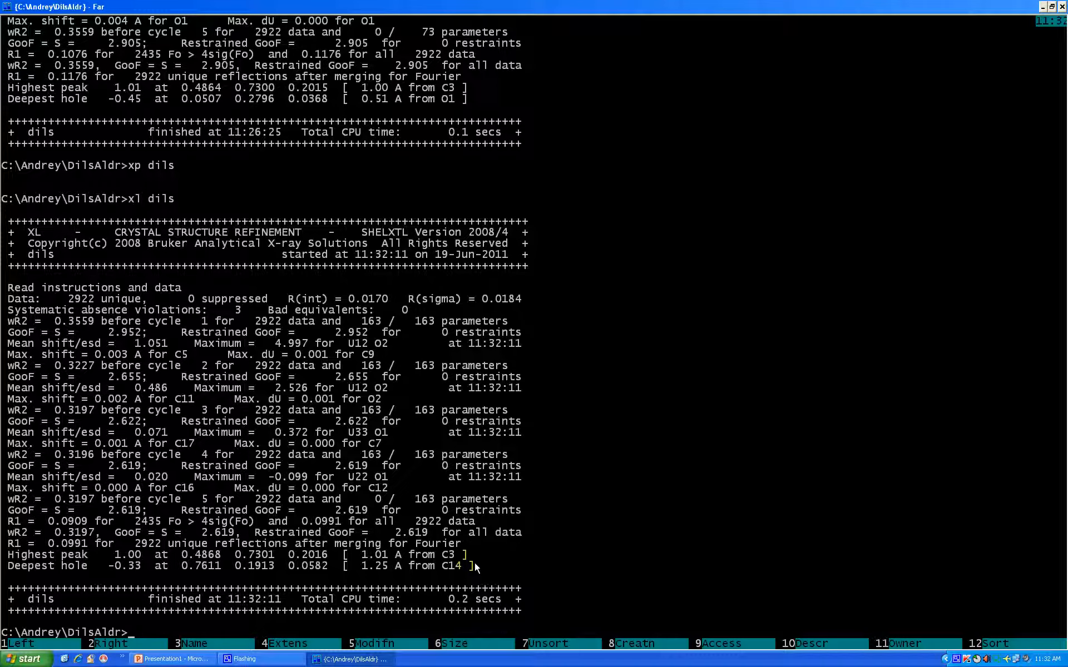
pyautogui.hotkey('ctrl', 'o')
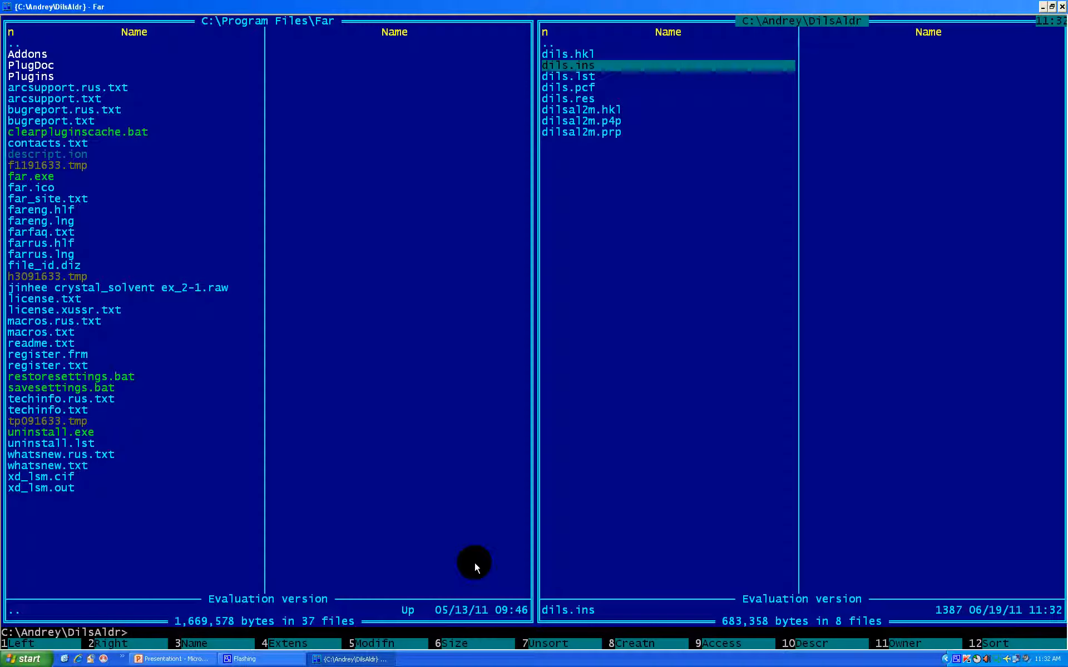
# Open the newly refined dils structure in XP and generate its connectivity table with fmol
pyautogui.press('Down')
pyautogui.press('Down')
pyautogui.press('Down')
pyautogui.write('xp')
pyautogui.hotkey('ctrl', 'Return')
pyautogui.press('Return')
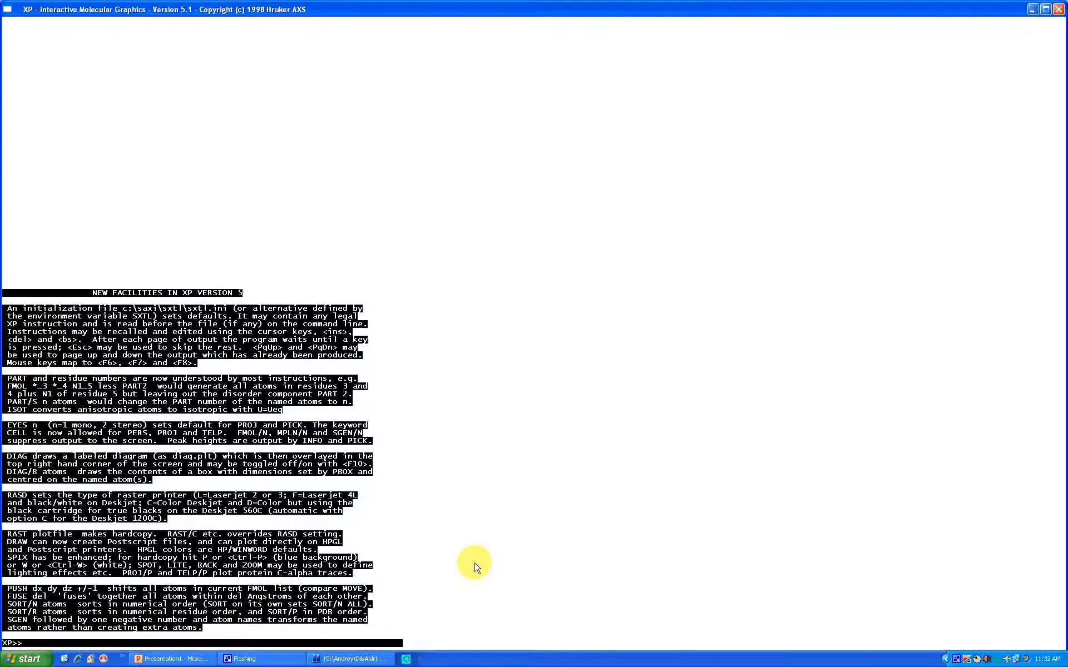
pyautogui.write('fmol')
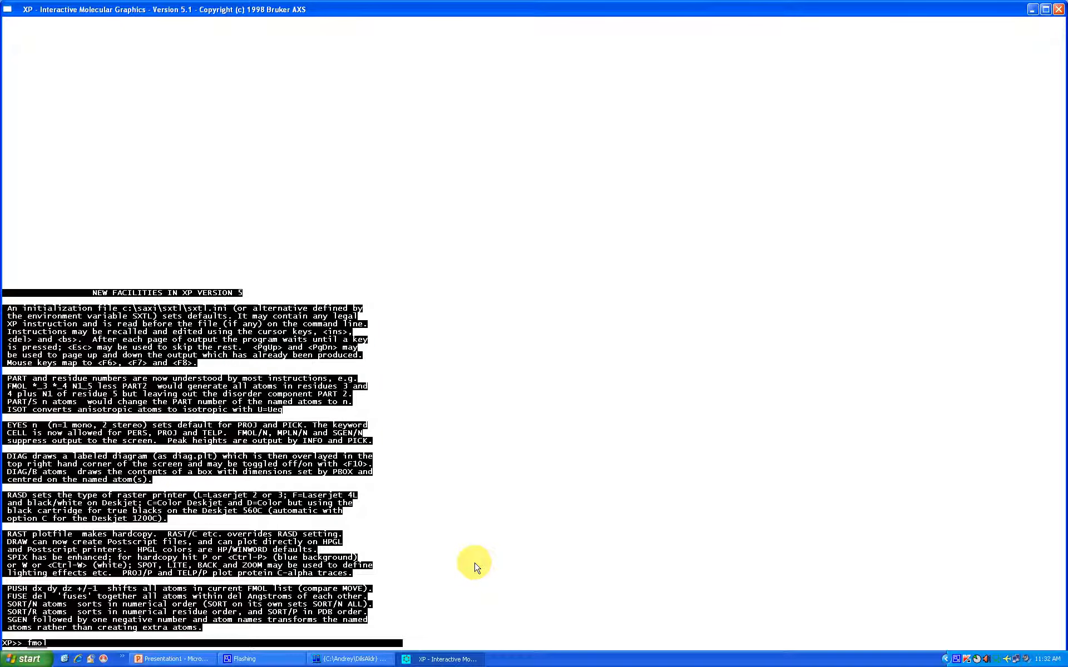
pyautogui.press('Return')
pyautogui.press('Return')
pyautogui.press('Return')
pyautogui.press('Return')
pyautogui.press('Return')
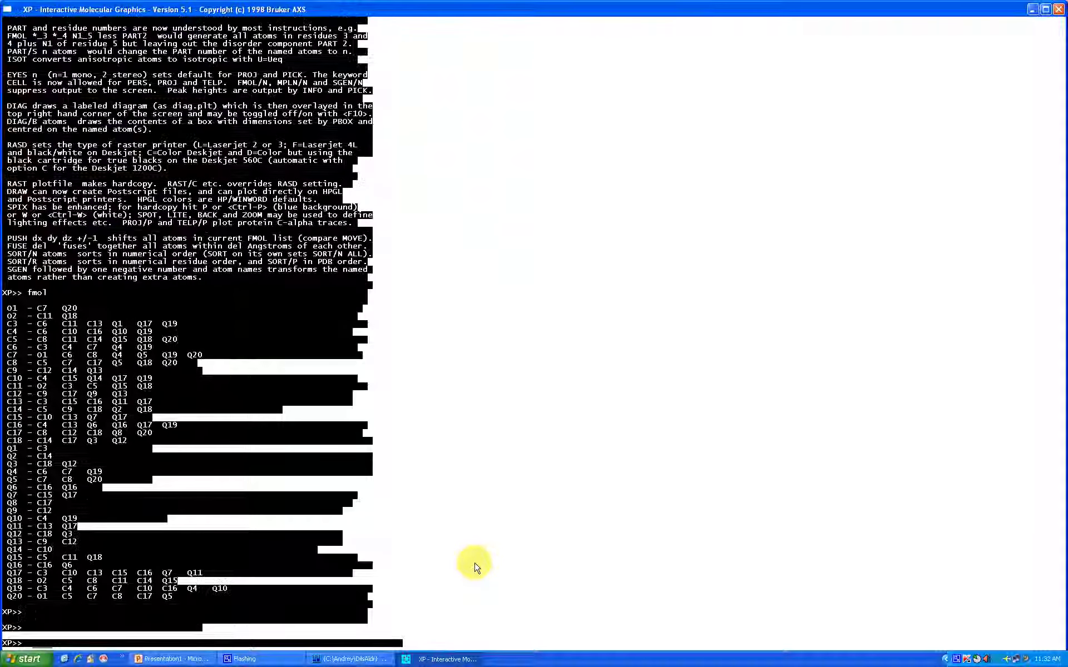
# Rebuild the connectivity table without the Q peaks using fmol less $q
pyautogui.write('p')
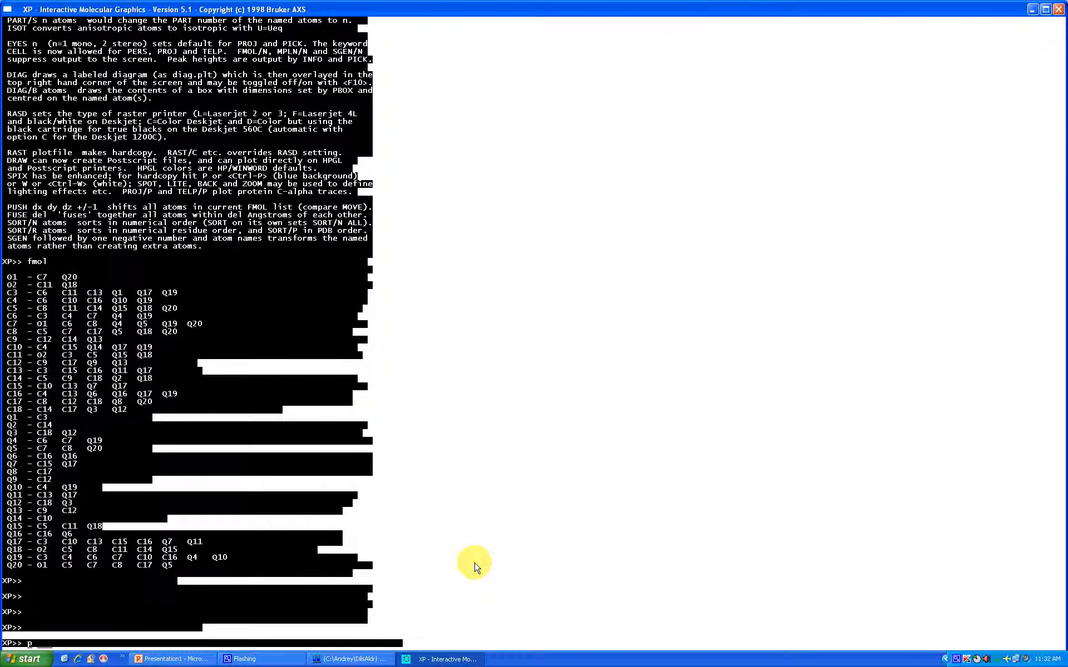
pyautogui.press('BackSpace')
pyautogui.write('fmol less $q')
pyautogui.press('Return')
pyautogui.press('Return')
pyautogui.press('Return')
pyautogui.press('Return')
# Rotate and inspect the peak-free molecule in the proj view
pyautogui.write('pro')
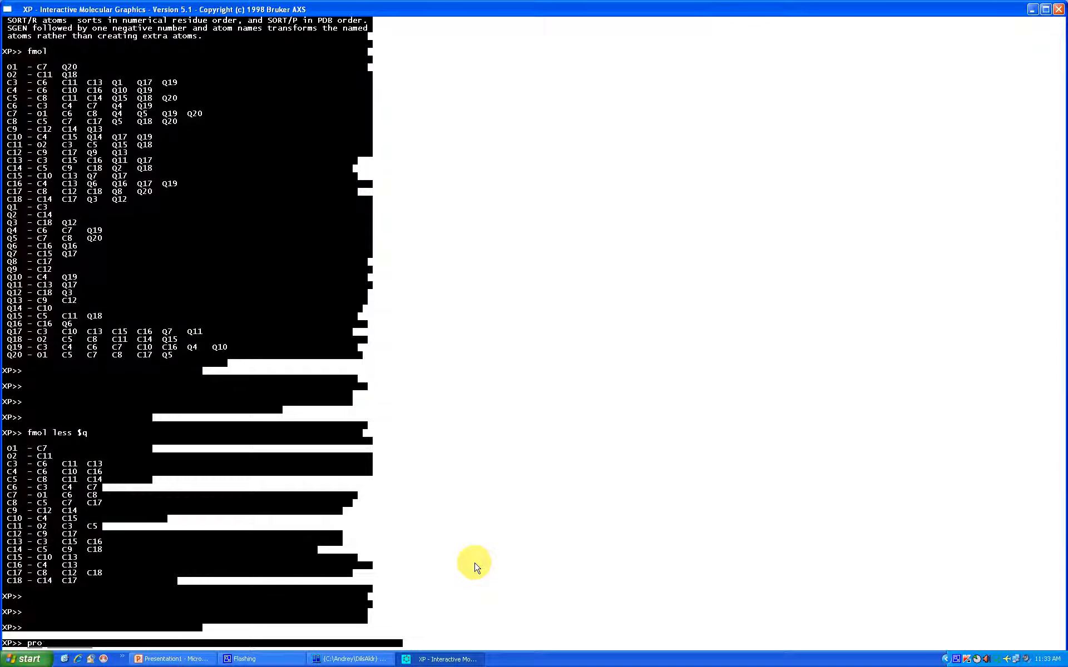
pyautogui.write('j')
pyautogui.press('Return')
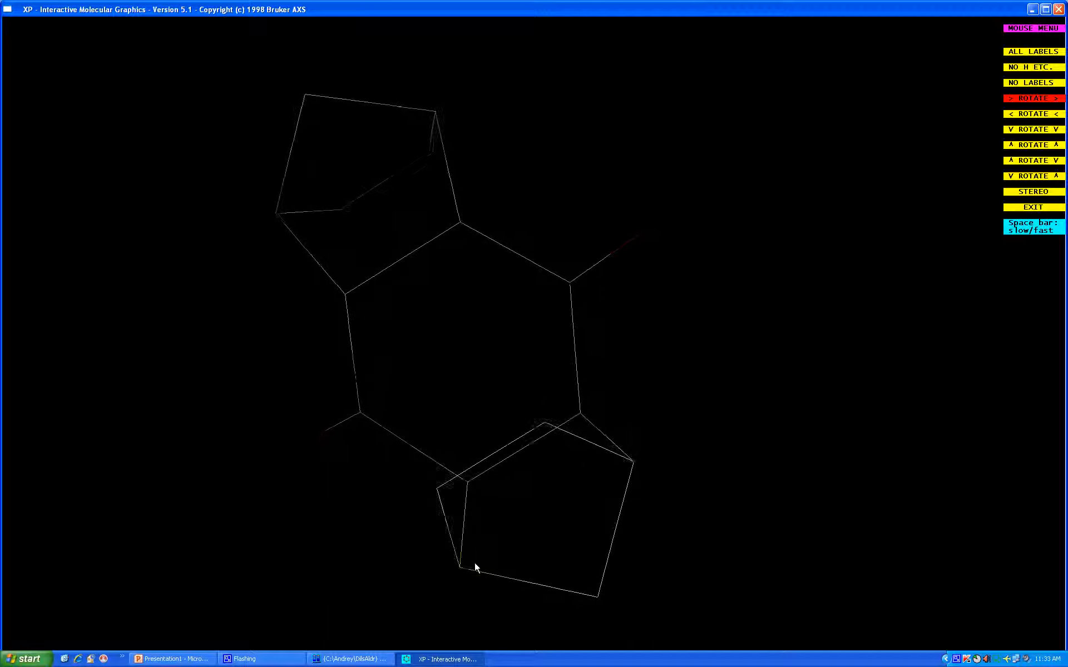
pyautogui.press('Up')
pyautogui.press('Up')
pyautogui.press('Up')
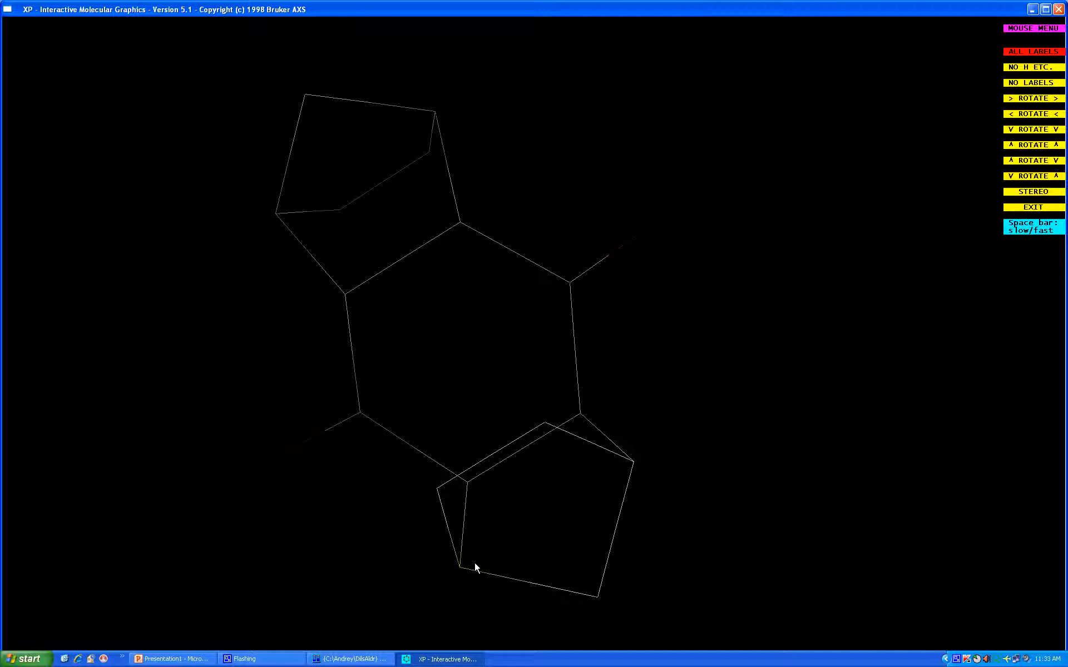
pyautogui.press('Escape')
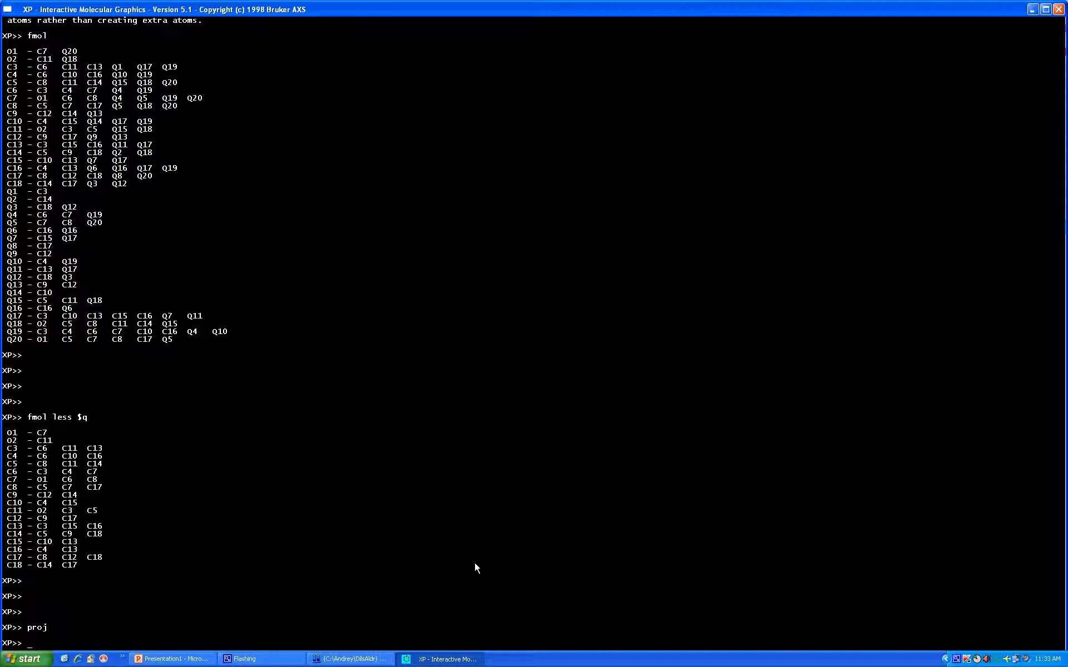
# Display the molecule as a ball-and-stick perspective drawing with pers, and return to the XP prompt
pyautogui.write('proj')
pyautogui.press('Return')
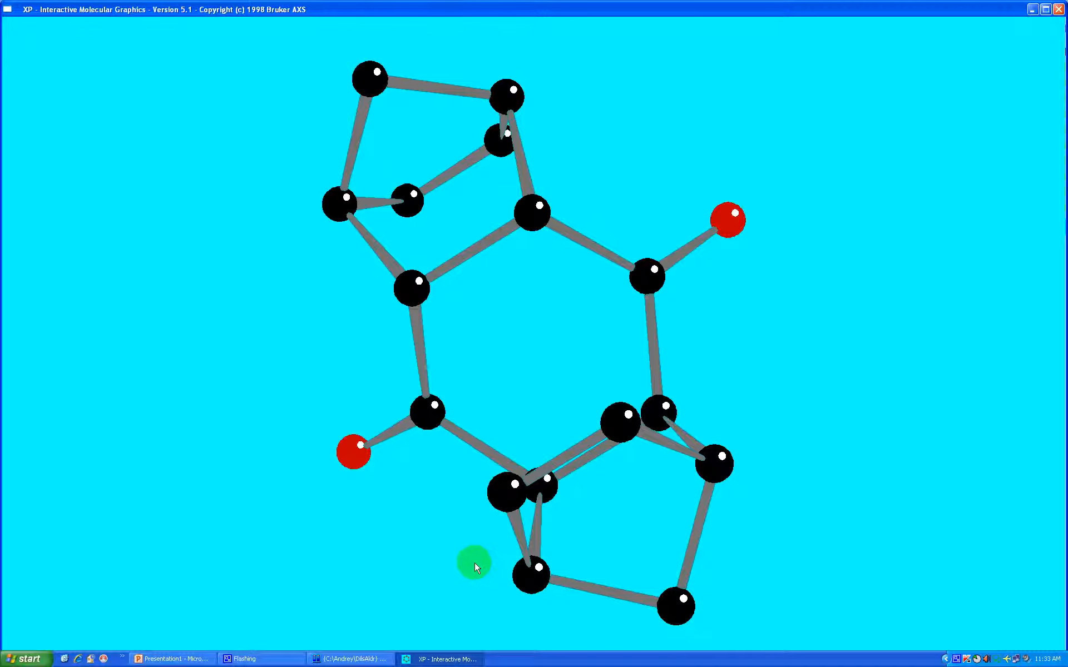
pyautogui.click(475, 563)
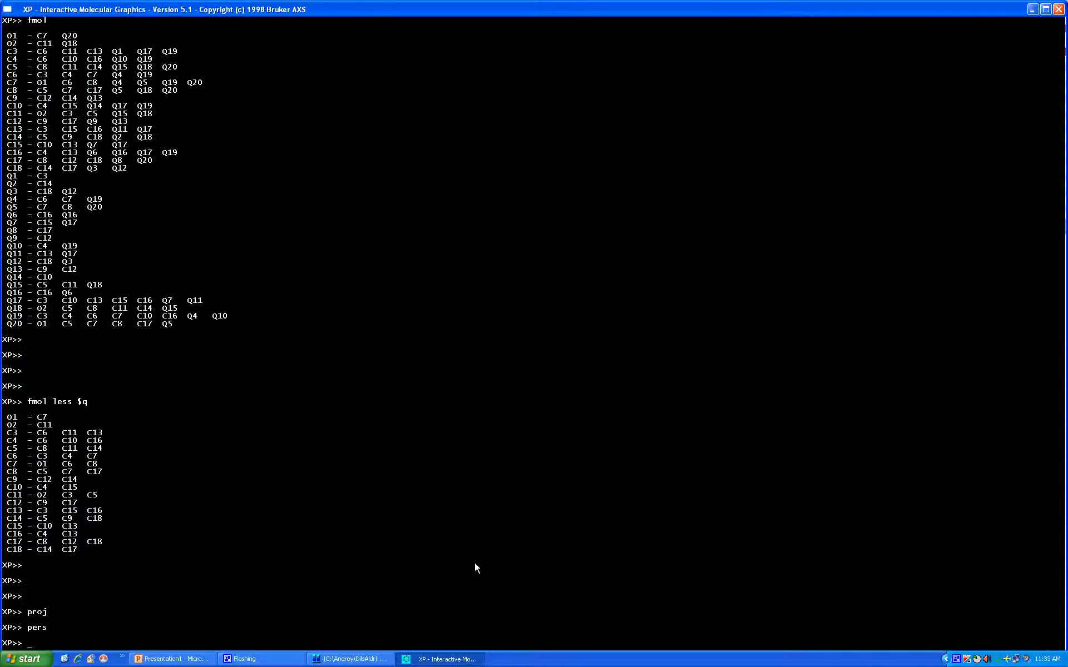
pyautogui.hotkey('alt', 'Tab')
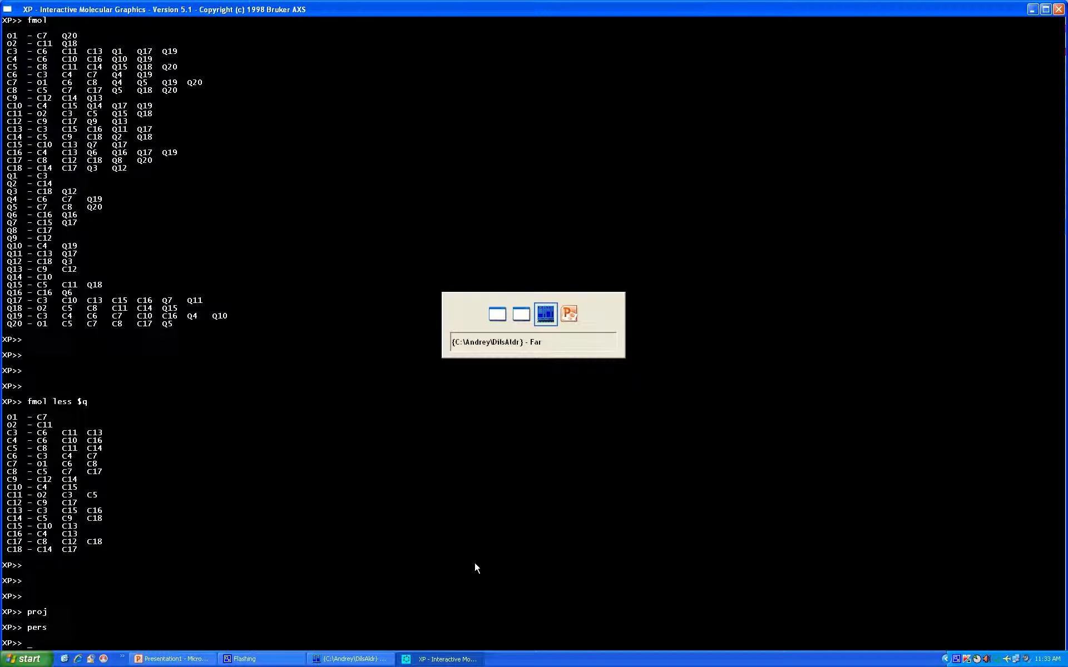
pyautogui.hotkey('alt', 'Tab')
pyautogui.hotkey('alt', 'Tab')
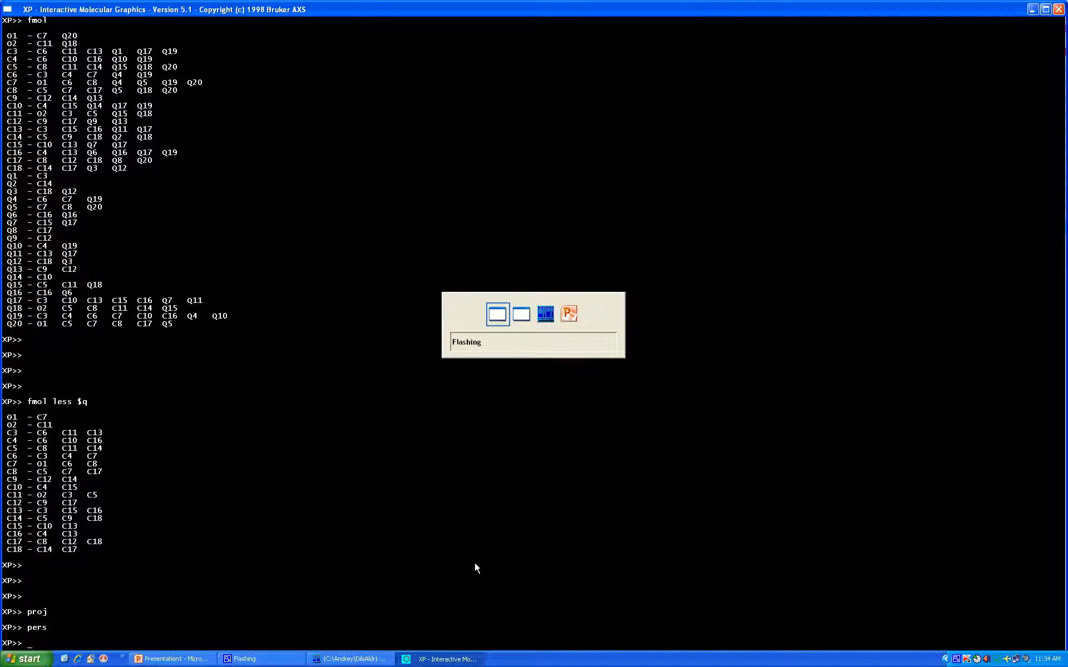
pyautogui.hotkey('alt', 'Tab')
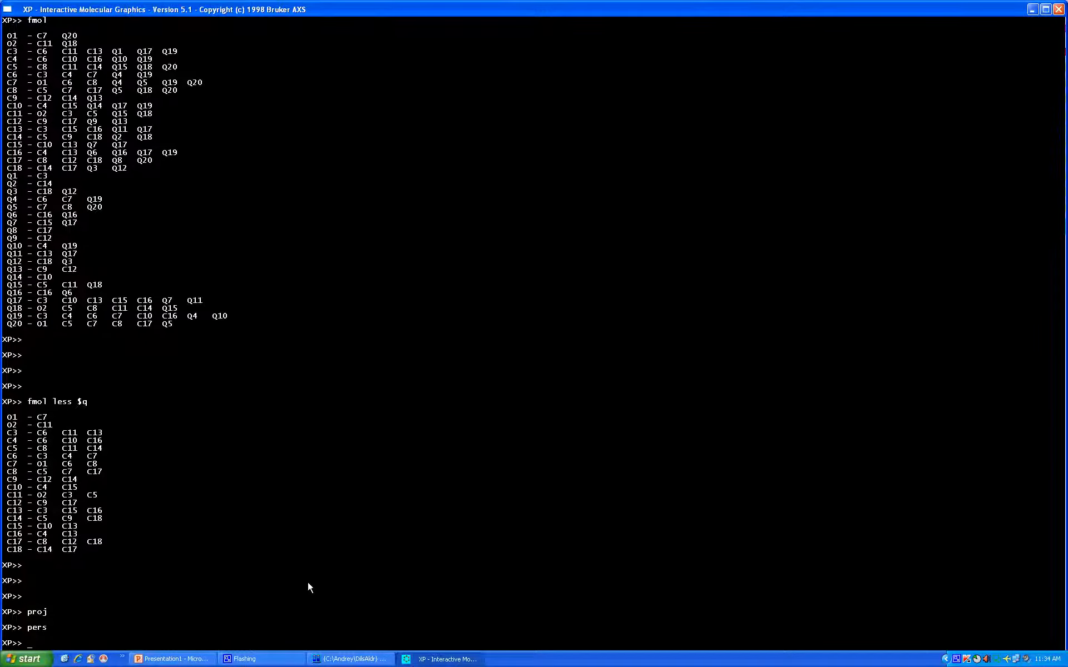
# Redraw the peak-free molecule in perspective with pers and close the drawing
pyautogui.write('pers')
pyautogui.press('Return')
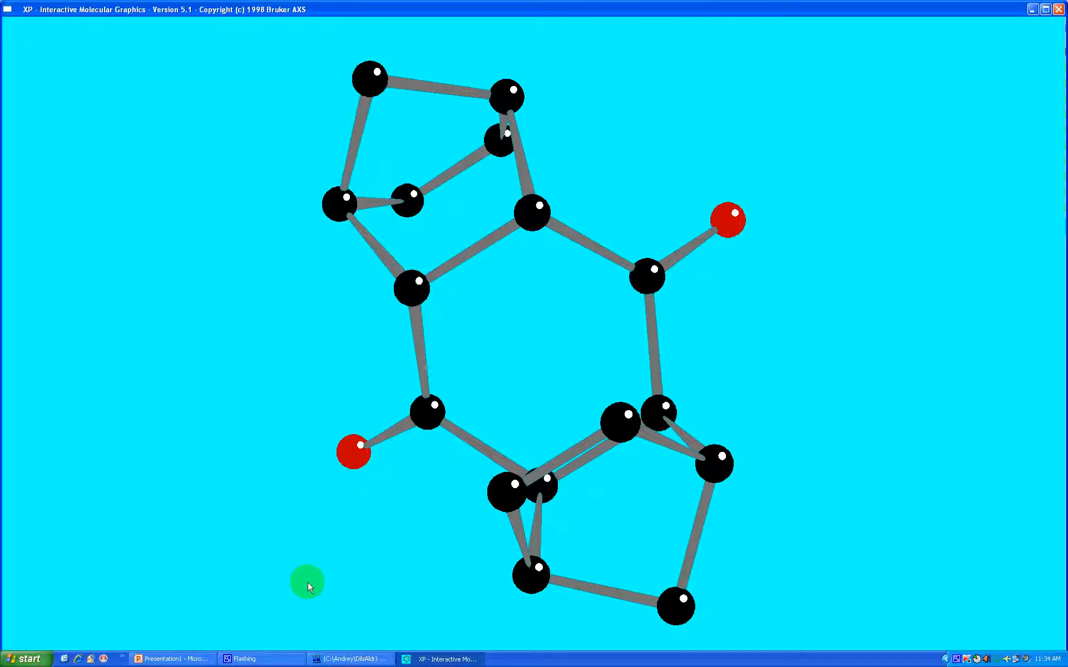
pyautogui.click(308, 581)
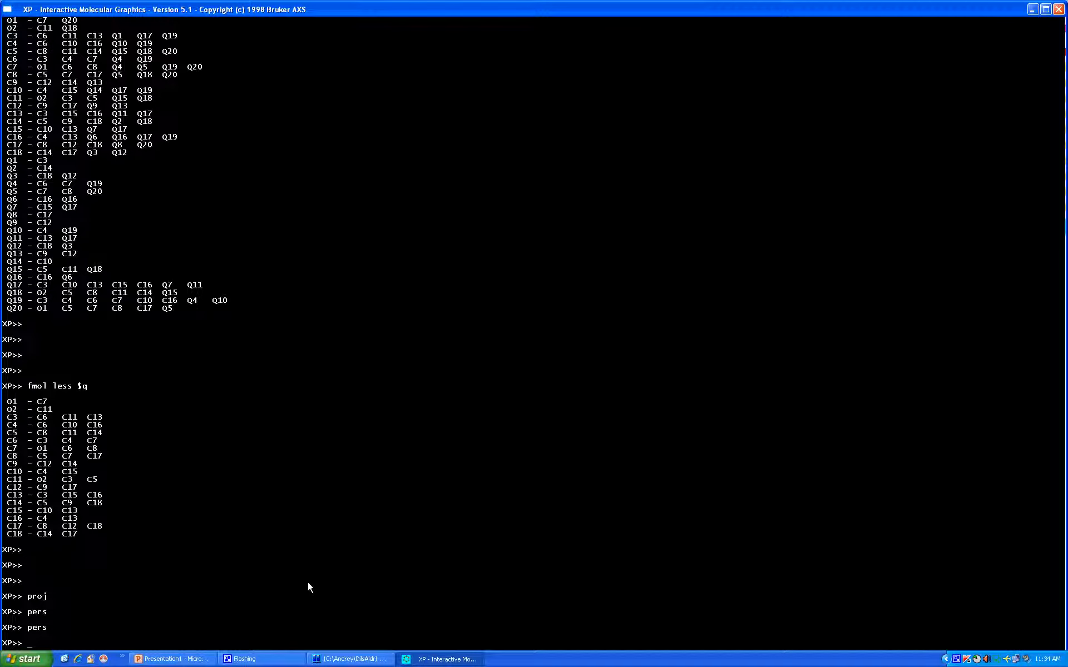
# List the coordinates, radii and Ueq values of the current atoms with info
pyautogui.write('info')
pyautogui.press('Return')
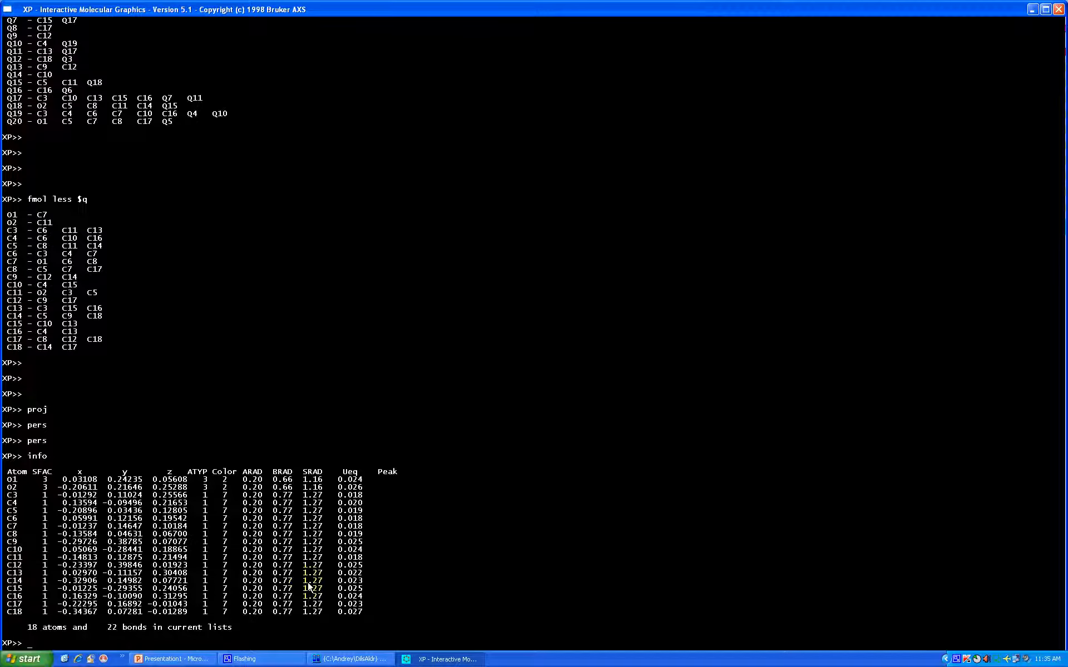
# Try to set the radii of the Q peaks with arad $q 0.2 0.2
pyautogui.write('arad $q 0.2 0.2')
pyautogui.press('Return')
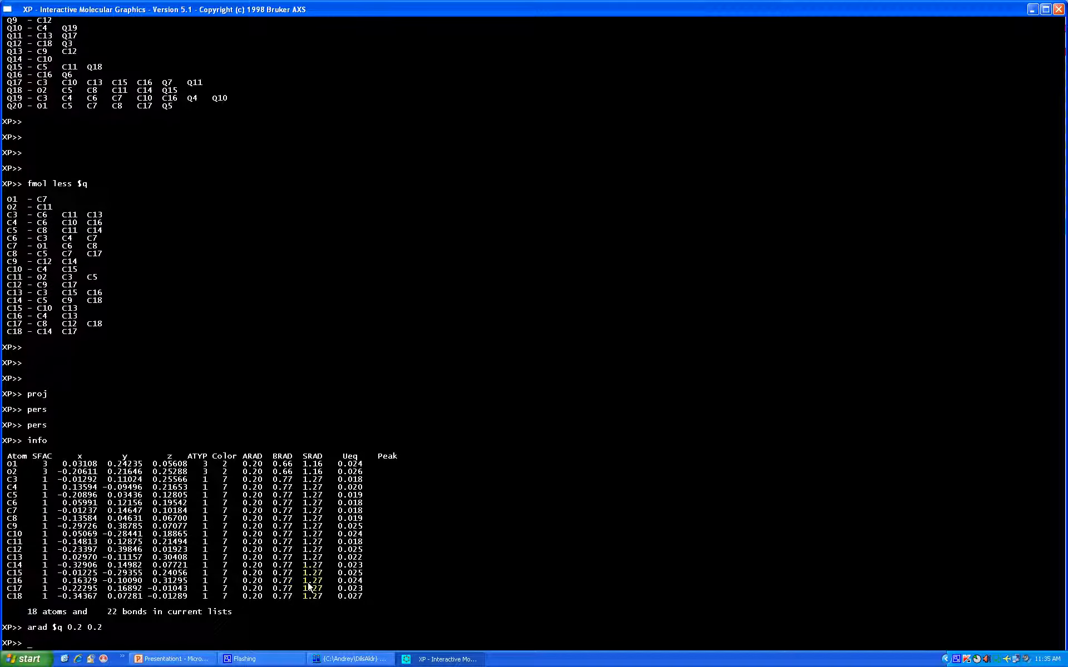
# Regenerate the full connectivity table including the Q peaks with fmol, and check the molecule in the proj view
pyautogui.write('fmol')
pyautogui.press('Return')
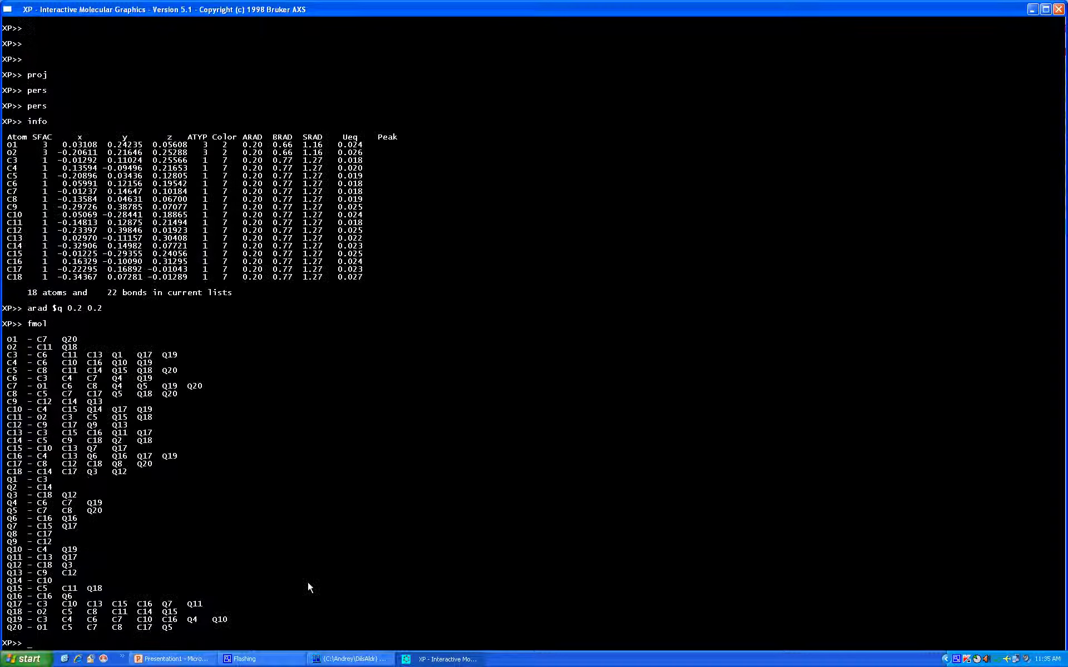
pyautogui.write('proj')
pyautogui.press('Return')
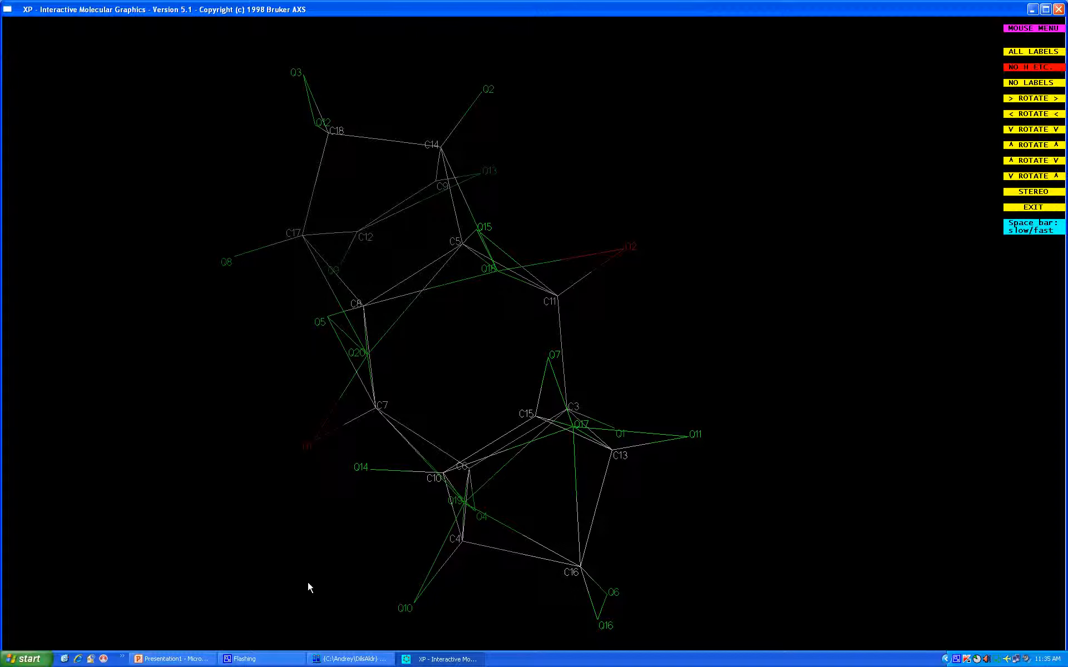
pyautogui.press('Escape')
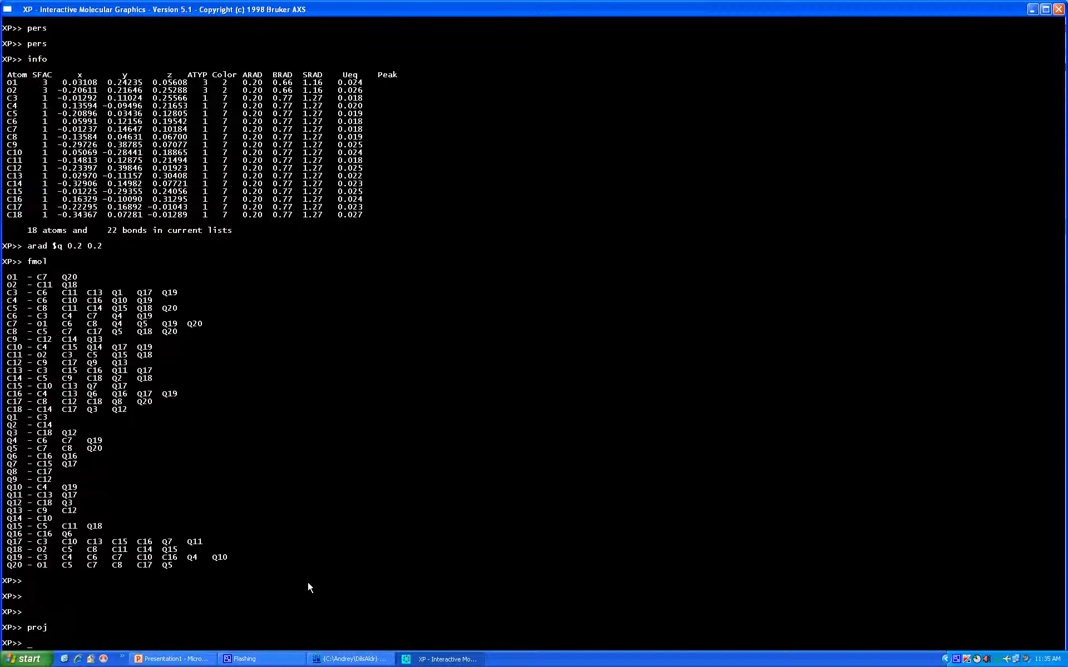
# Set the Q-peak radii with arad $q 0.2 0.2 and recalculate the connectivity table with fmol
pyautogui.write('arad $q 0.2 0.2')
pyautogui.press('Return')
pyautogui.write('fmol')
pyautogui.press('Return')
# Rotate the molecule in the proj view and inspect how the Q peaks attach to the carbon atoms
pyautogui.write('pr')
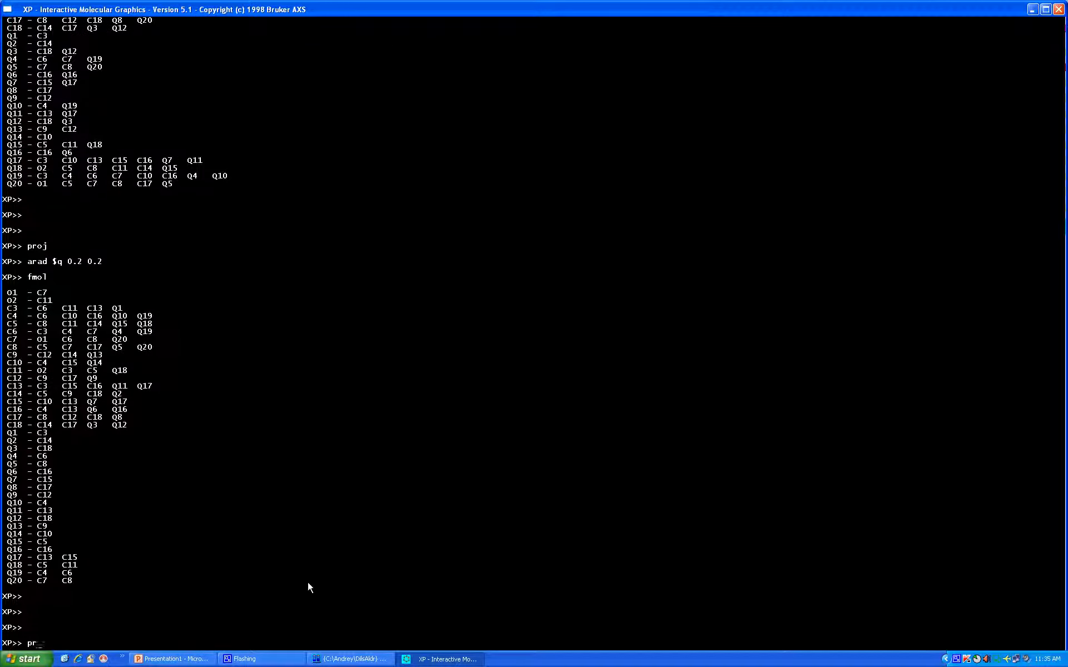
pyautogui.write('oj')
pyautogui.press('Return')
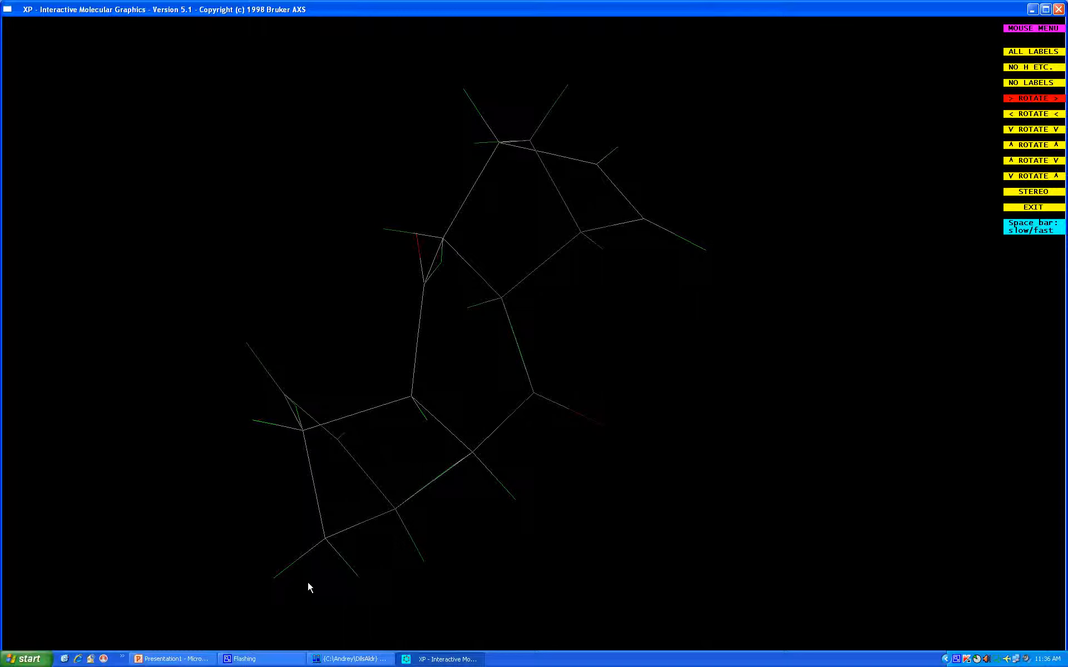
pyautogui.press('Escape')
# List the Q-peak parameters and peak heights with info $q
pyautogui.write('info ')
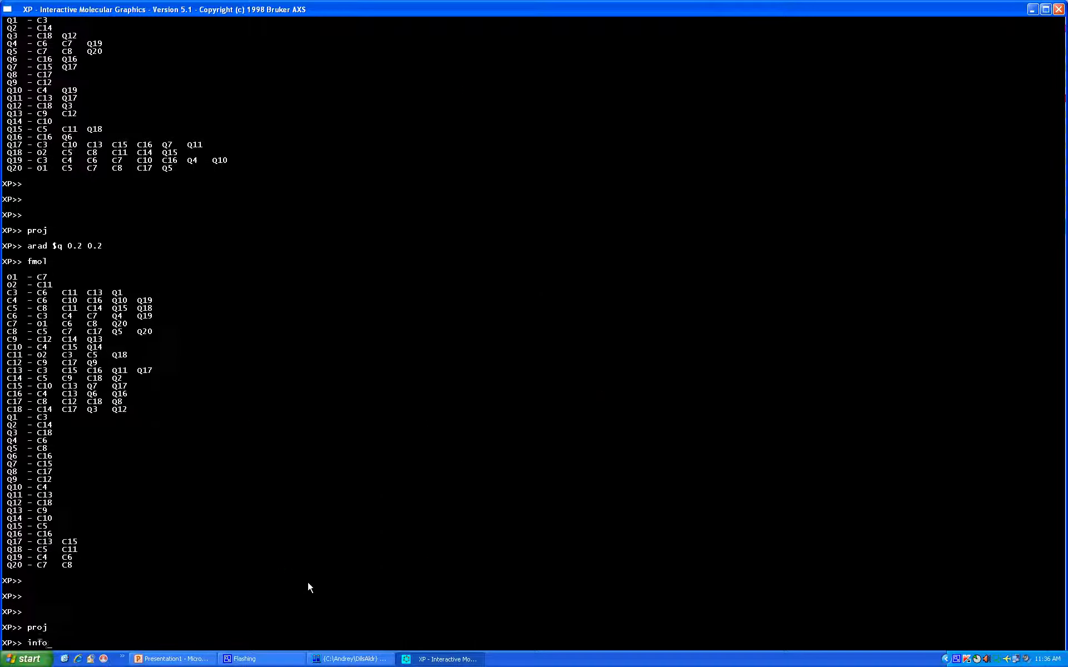
pyautogui.write('$q')
pyautogui.press('Return')
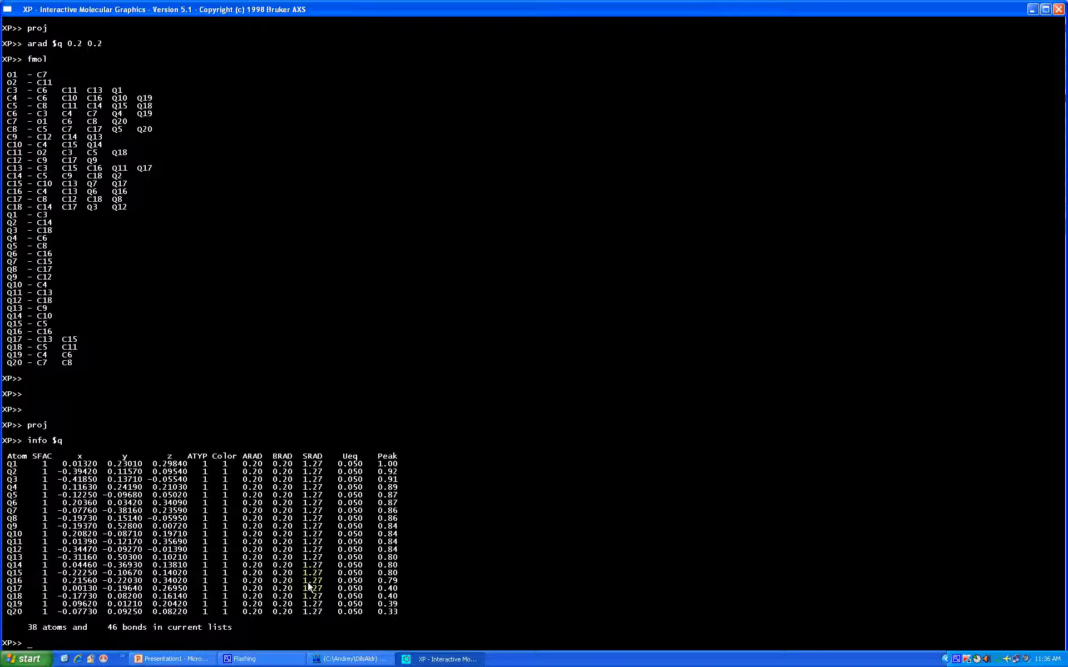
# Delete the weak peaks Q17 to Q20 with kill q17 to q20
pyautogui.write('kill q')
pyautogui.write('q17 ')
pyautogui.write('to ')
pyautogui.write('q20')
pyautogui.press('Return')
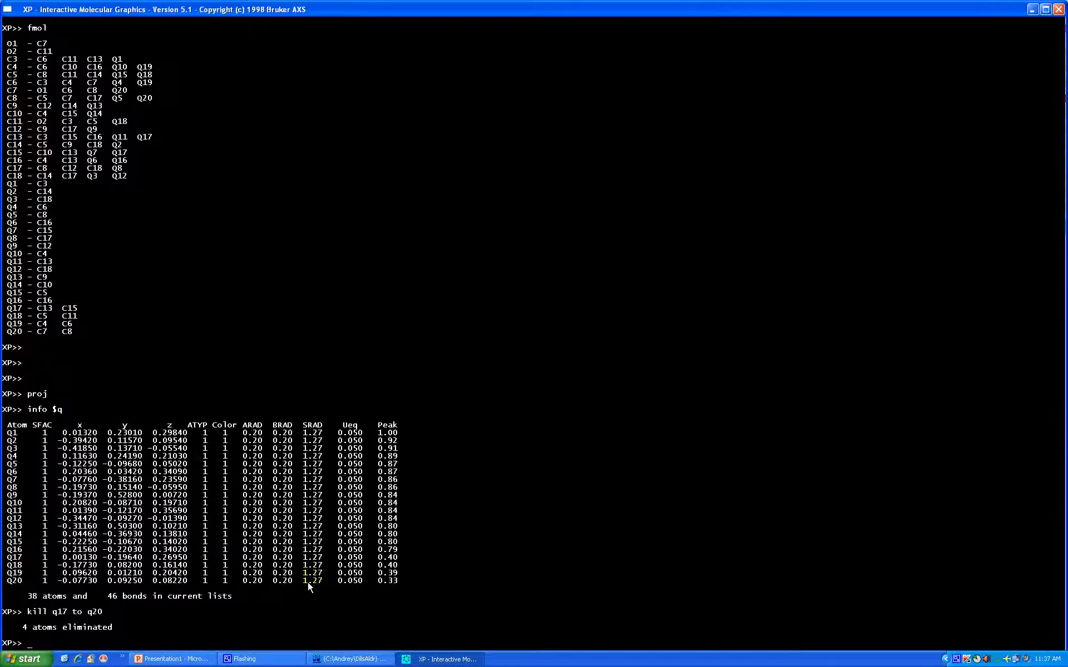
# Rotate and inspect the molecule with its remaining Q peaks in the proj view, and return to the XP prompt
pyautogui.write('roj')
pyautogui.press('Return')
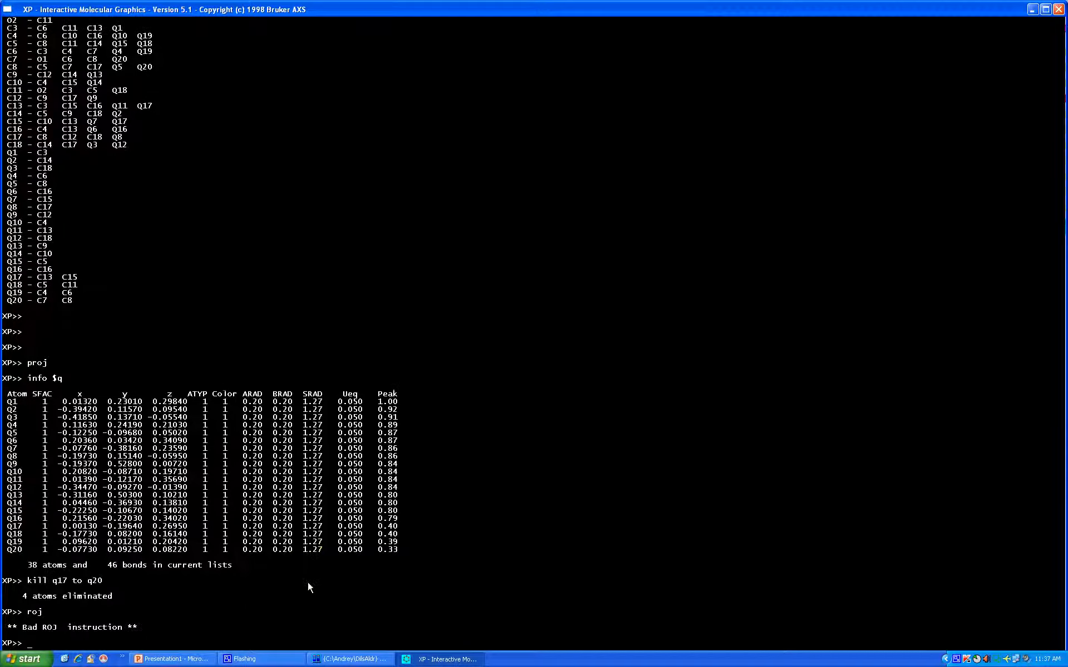
pyautogui.write('proj')
pyautogui.press('Return')
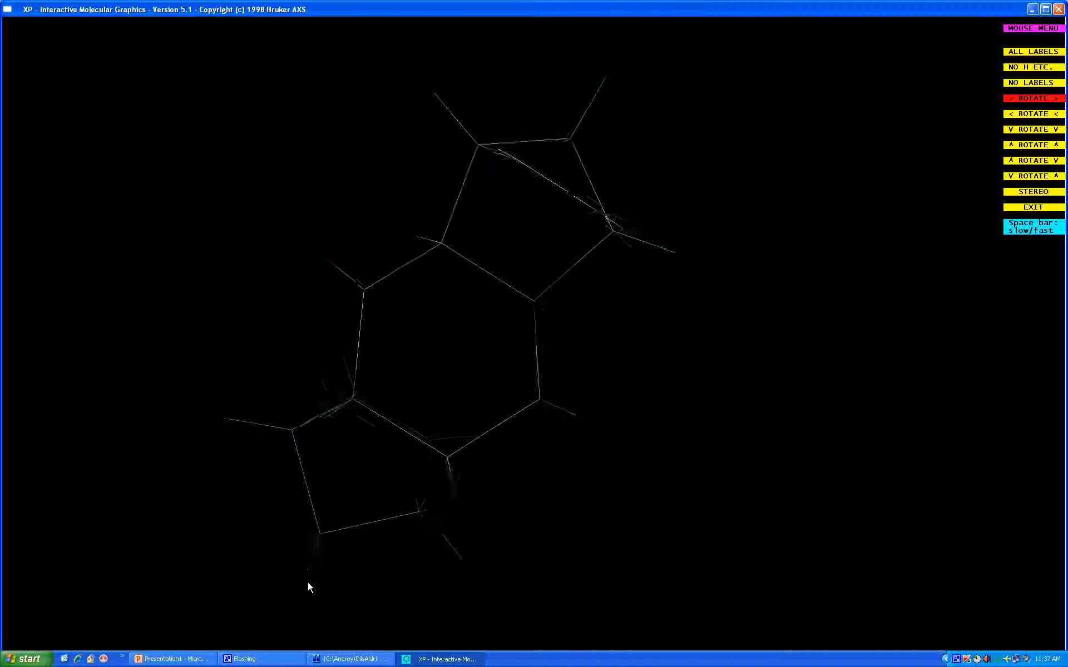
pyautogui.press('Escape')
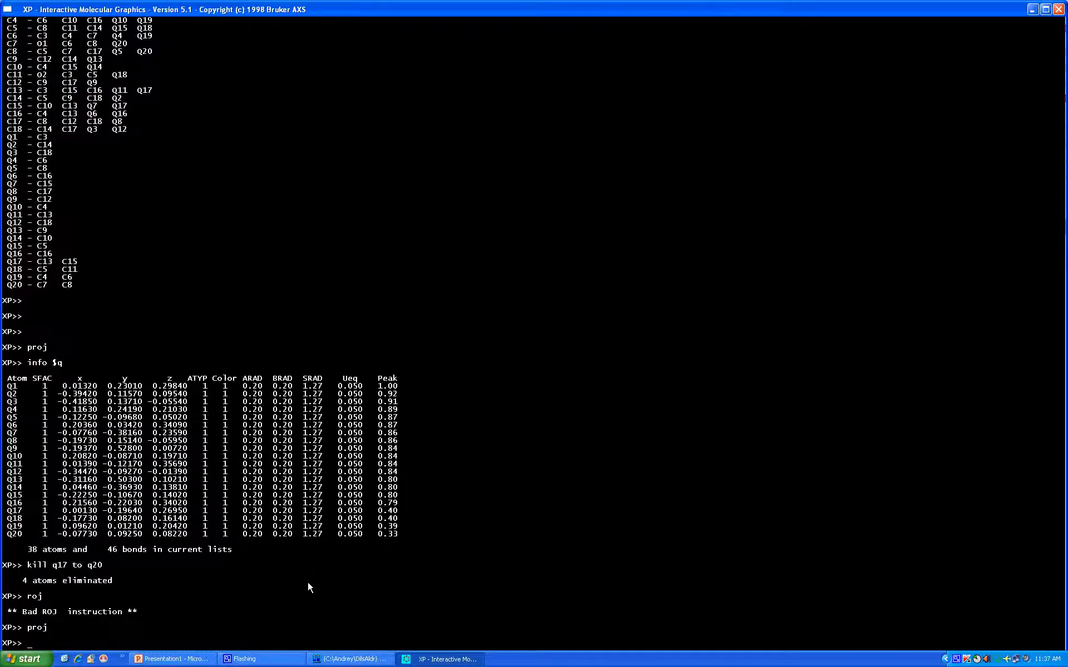
# Rename the remaining Q peaks as hydrogen atoms with name q? h? and name q?? h??
pyautogui.write('name q? h?')
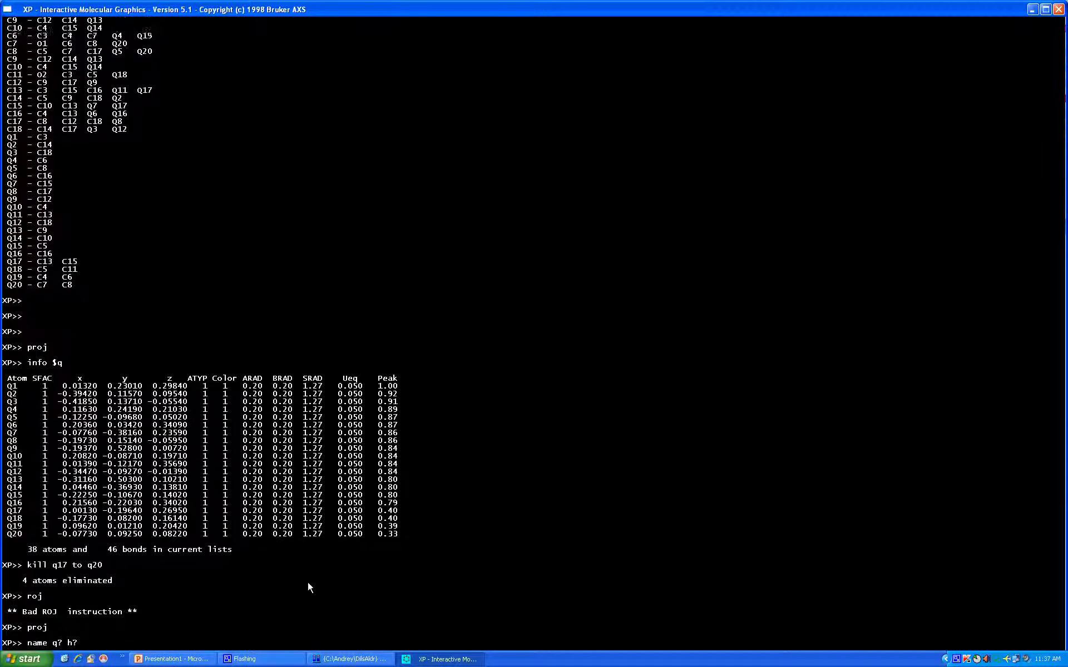
pyautogui.press('Return')
pyautogui.write('name q?? h??')
pyautogui.press('Return')
# Rotate and inspect the molecule with its renamed hydrogen atoms in the proj view, and return to the XP prompt
pyautogui.write('proj')
pyautogui.press('Return')
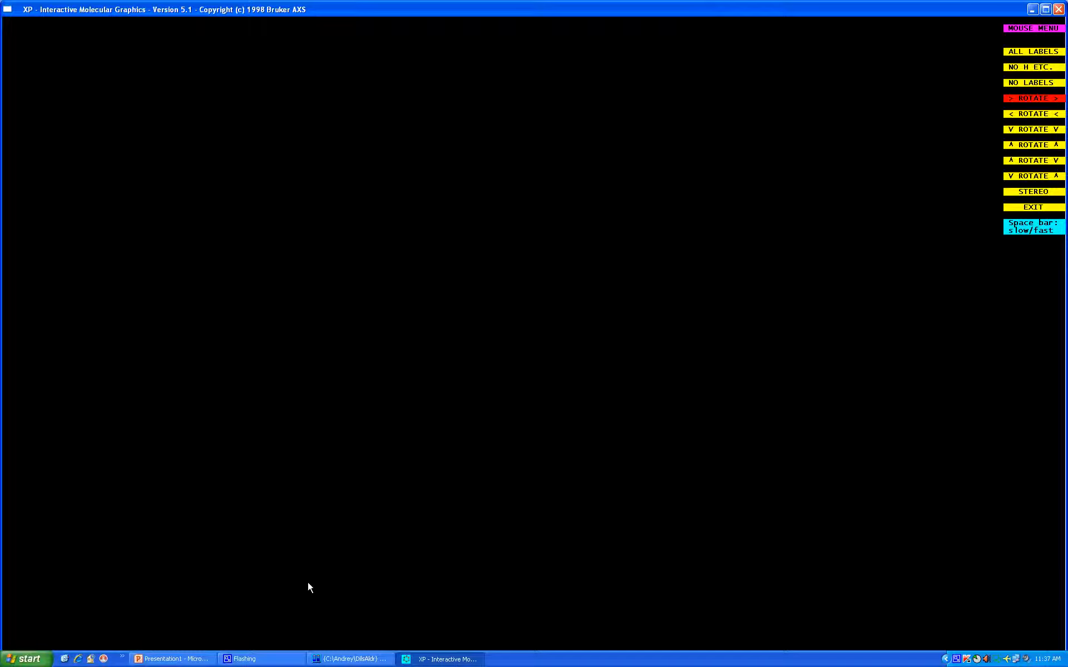
pyautogui.press('Escape')
pyautogui.write('pro')
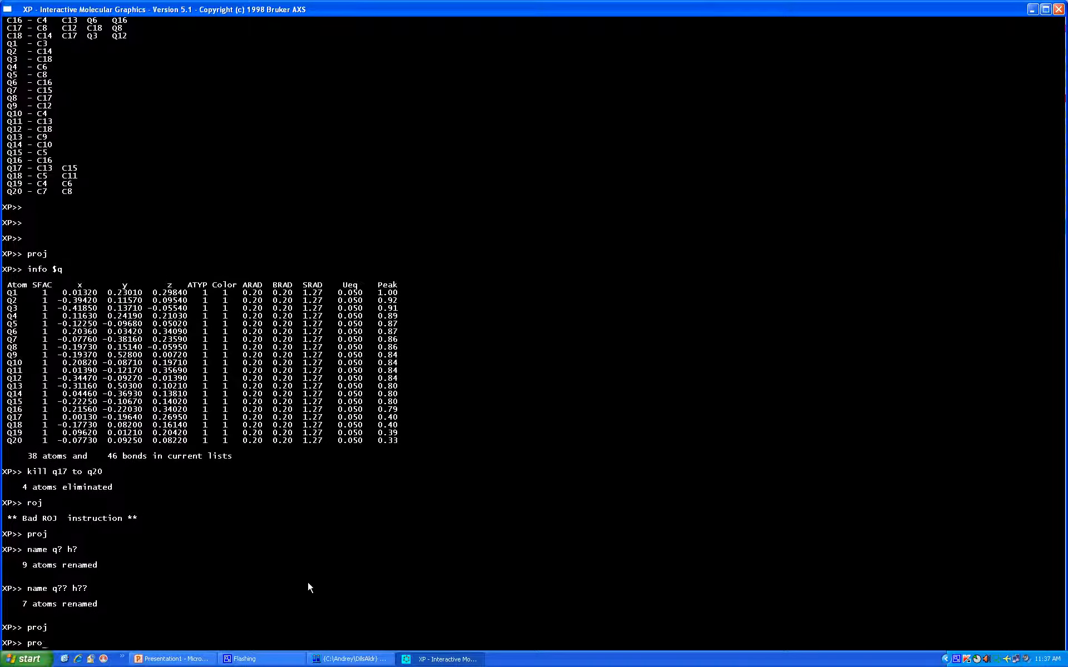
pyautogui.press('Return')
pyautogui.press('Down')
pyautogui.press('Down')
pyautogui.press('Return')
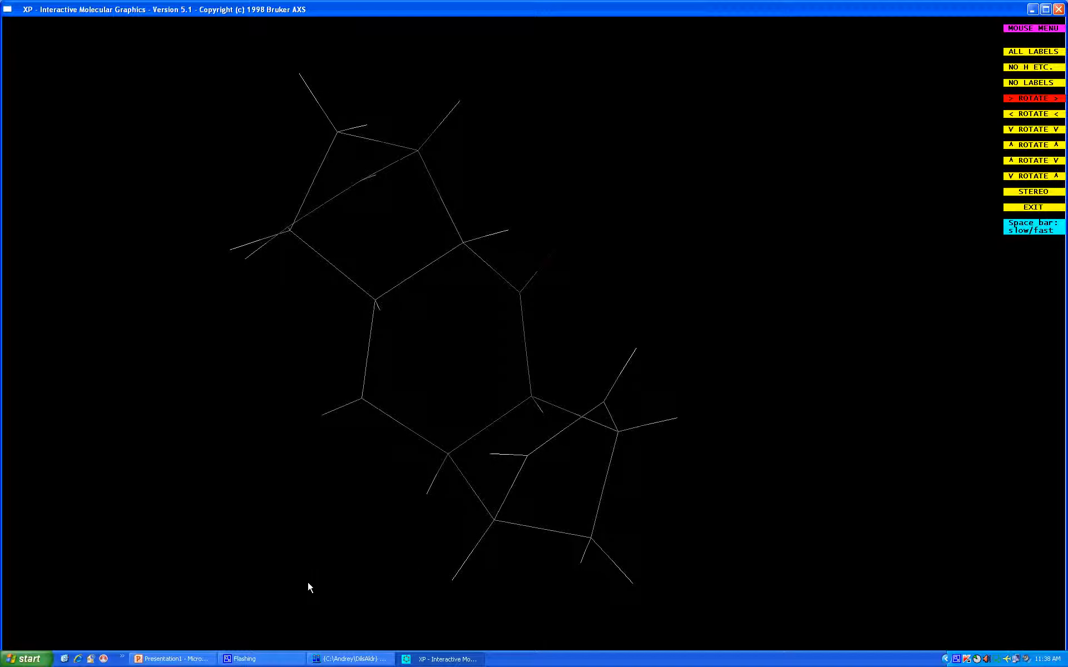
pyautogui.press('Up')
pyautogui.press('Up')
pyautogui.press('Up')
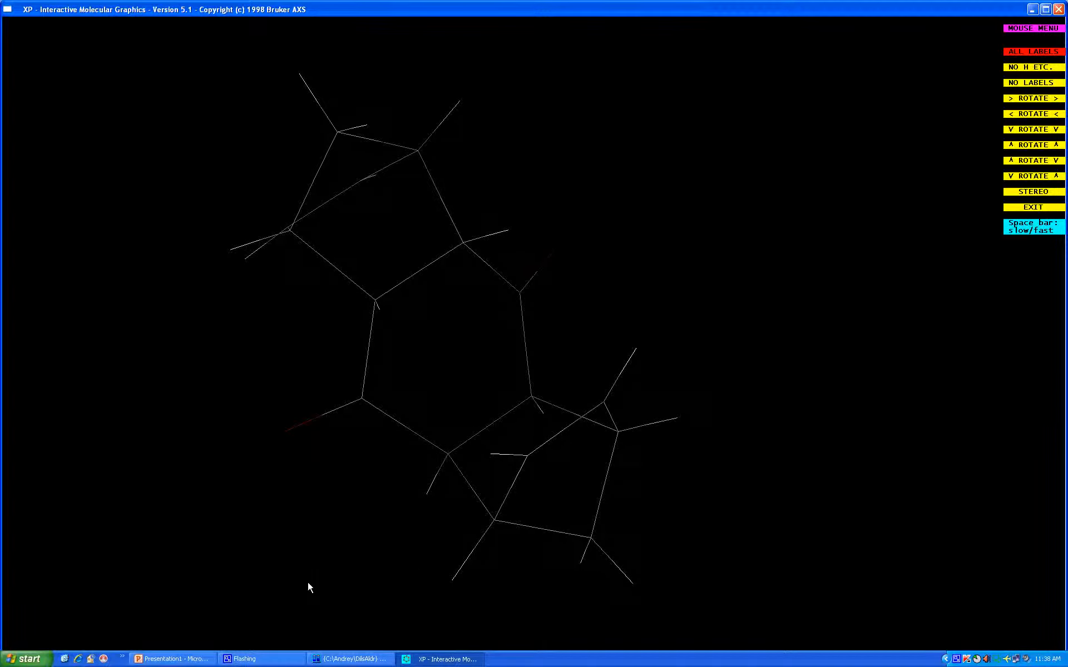
pyautogui.press('Up')
pyautogui.press('Return')
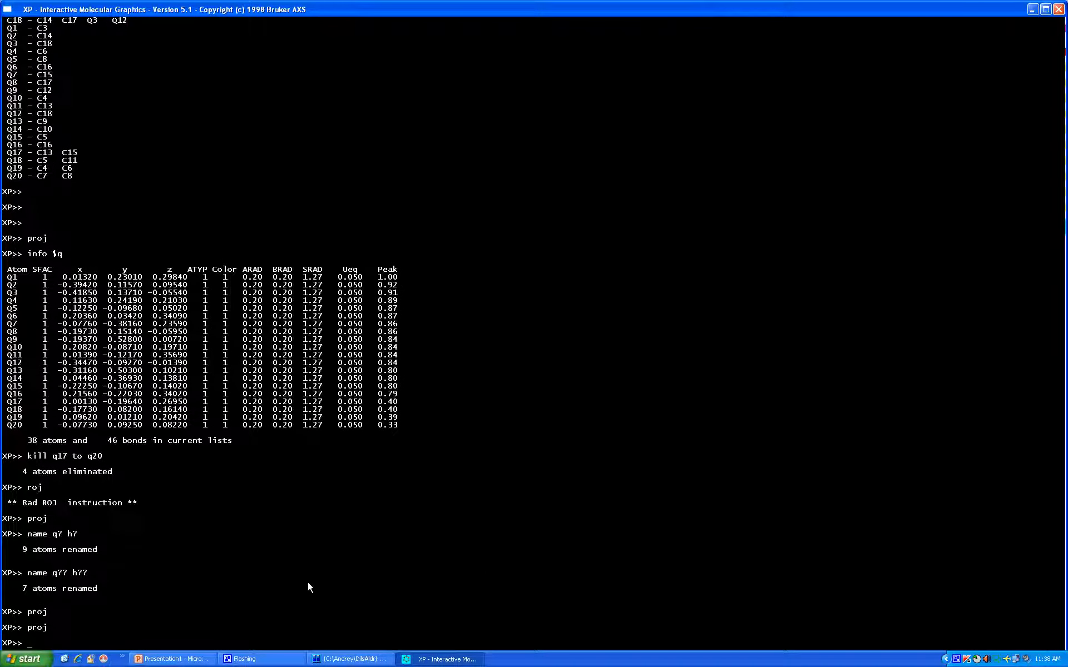
# Save the model with file dils, accepting dils.res as the instruction source, and quit XP
pyautogui.write('file')
pyautogui.write('dils')
pyautogui.press('Return')
pyautogui.press('Return')
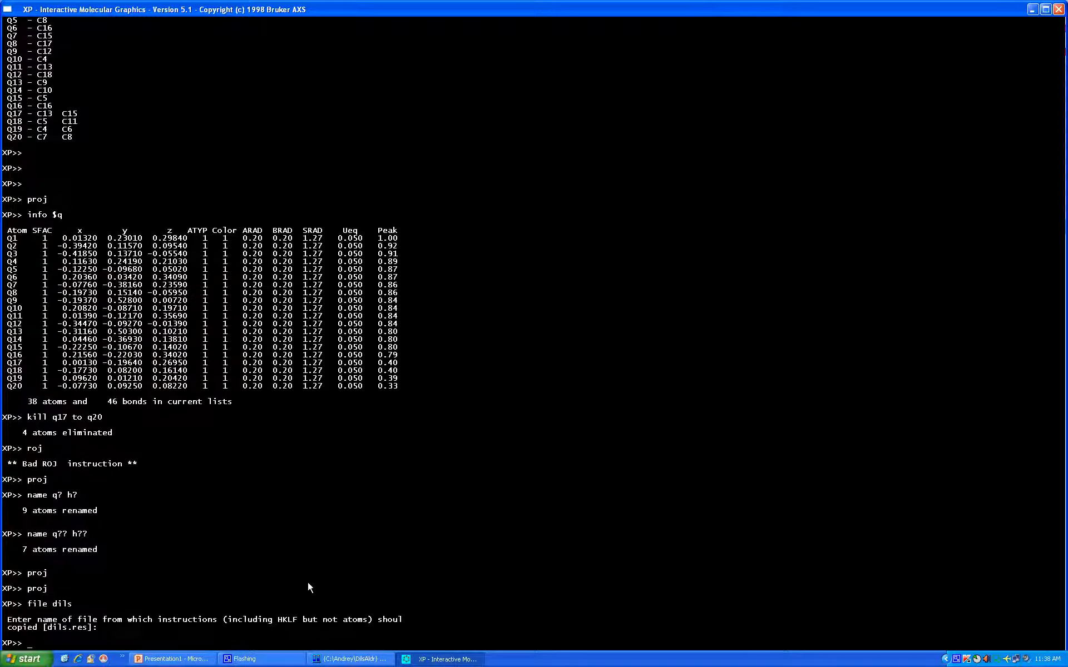
pyautogui.write('quit')
pyautogui.press('Return')
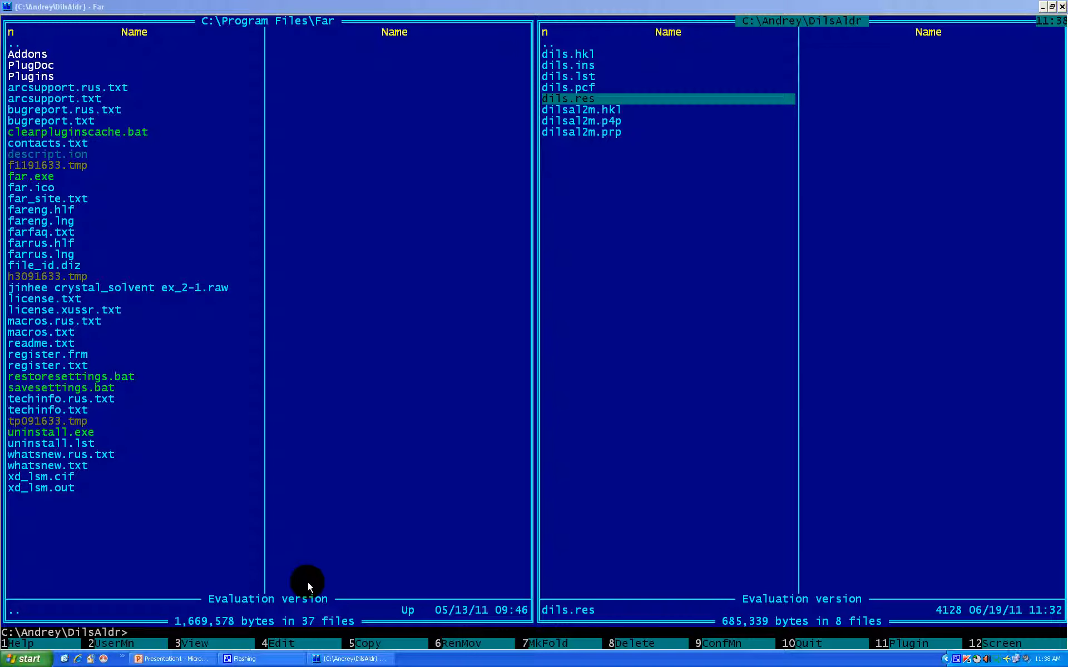
# View the contents of the new dils.ins file in Far, and close the viewer
pyautogui.click(648, 6)
pyautogui.press('Up')
pyautogui.press('Up')
pyautogui.press('Up')
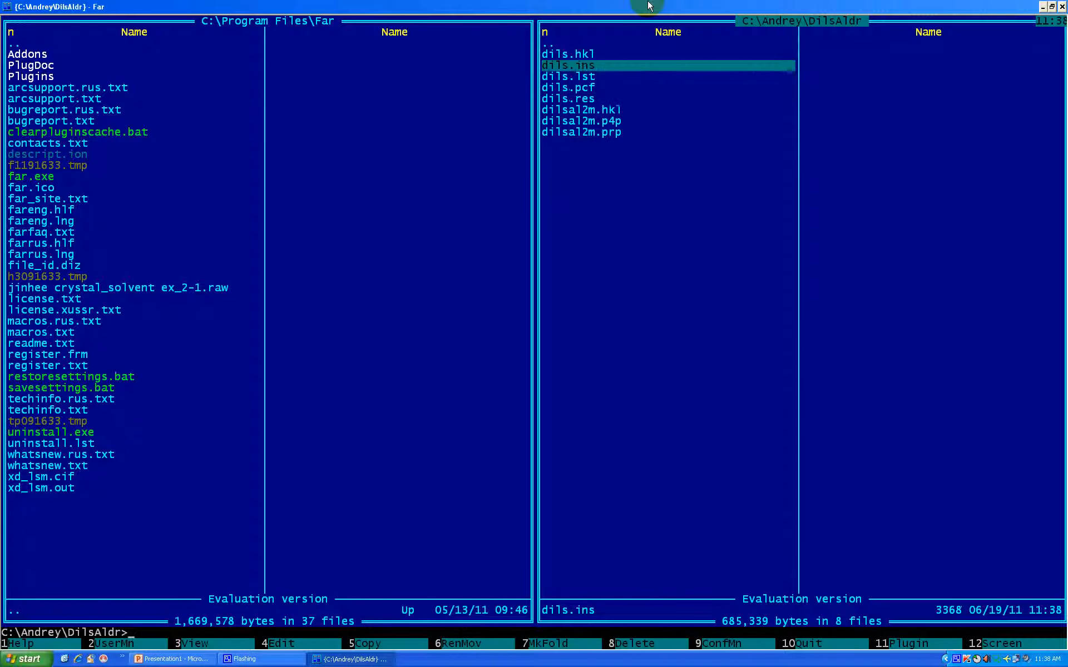
pyautogui.press('F3')
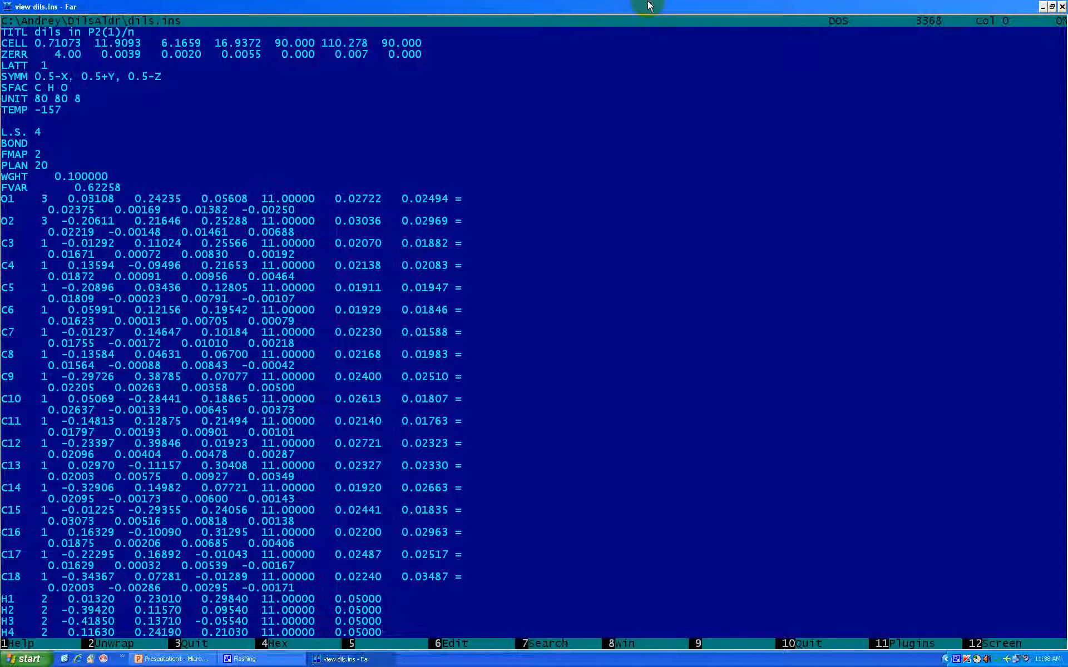
pyautogui.press('Escape')
# Open dils.ins in the editor, examine the atom list down to the hydrogen entries H1 to H16, and close it
pyautogui.press('F4')
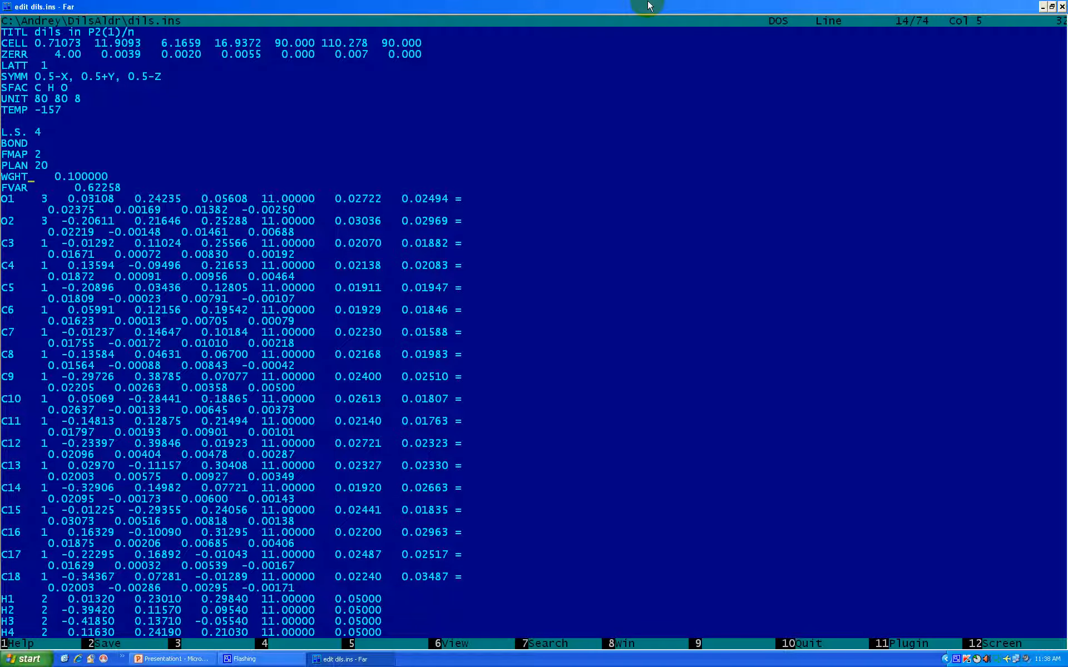
pyautogui.press('Down')
pyautogui.press('Down')
pyautogui.press('Down')
pyautogui.press('Down')
pyautogui.press('Down')
pyautogui.press('Down')
pyautogui.press('Down')
pyautogui.press('Down')
pyautogui.press('Down')
pyautogui.press('Down')
pyautogui.press('Down')
pyautogui.press('Down')
pyautogui.press('Down')
pyautogui.press('Down')
pyautogui.press('Down')
pyautogui.press('Down')
pyautogui.press('Down')
pyautogui.press('Down')
pyautogui.press('Down')
pyautogui.press('Down')
pyautogui.press('Down')
pyautogui.press('Down')
pyautogui.press('Down')
pyautogui.press('Down')
pyautogui.press('Down')
pyautogui.press('Down')
pyautogui.press('Down')
pyautogui.press('Down')
pyautogui.press('Down')
pyautogui.press('Down')
pyautogui.press('Down')
pyautogui.press('Down')
pyautogui.press('Down')
pyautogui.press('Down')
pyautogui.press('Down')
pyautogui.press('Down')
pyautogui.press('Down')
pyautogui.press('Down')
pyautogui.press('Down')
pyautogui.press('Down')
pyautogui.press('Down')
pyautogui.press('Down')
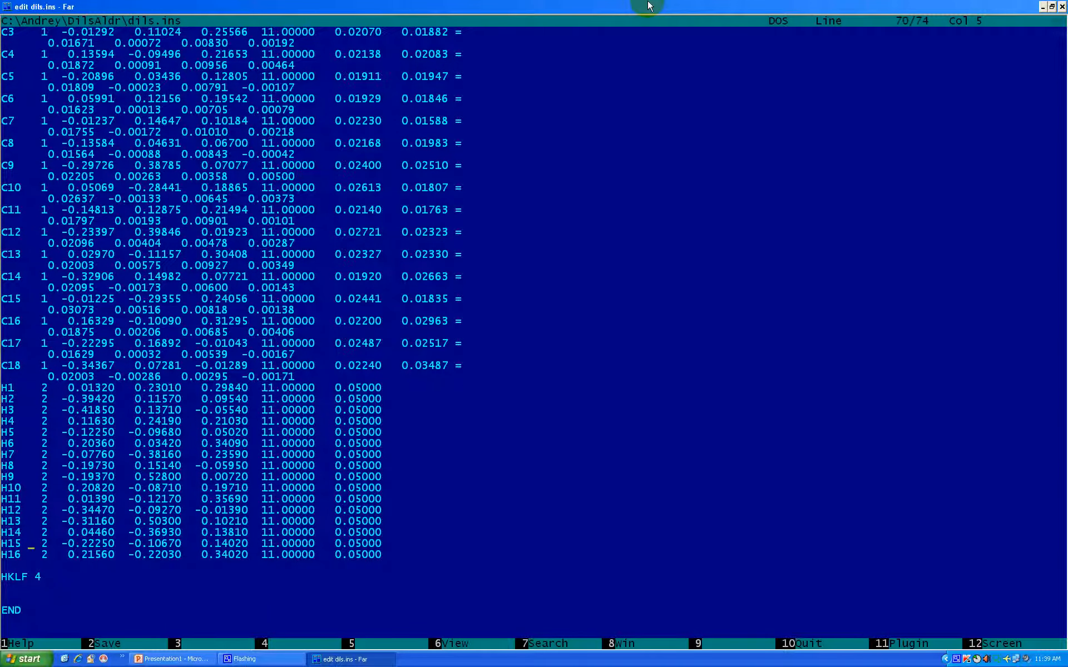
pyautogui.press('Up')
pyautogui.press('Up')
pyautogui.press('Up')
pyautogui.press('Up')
pyautogui.press('Up')
pyautogui.press('Up')
pyautogui.press('Escape')
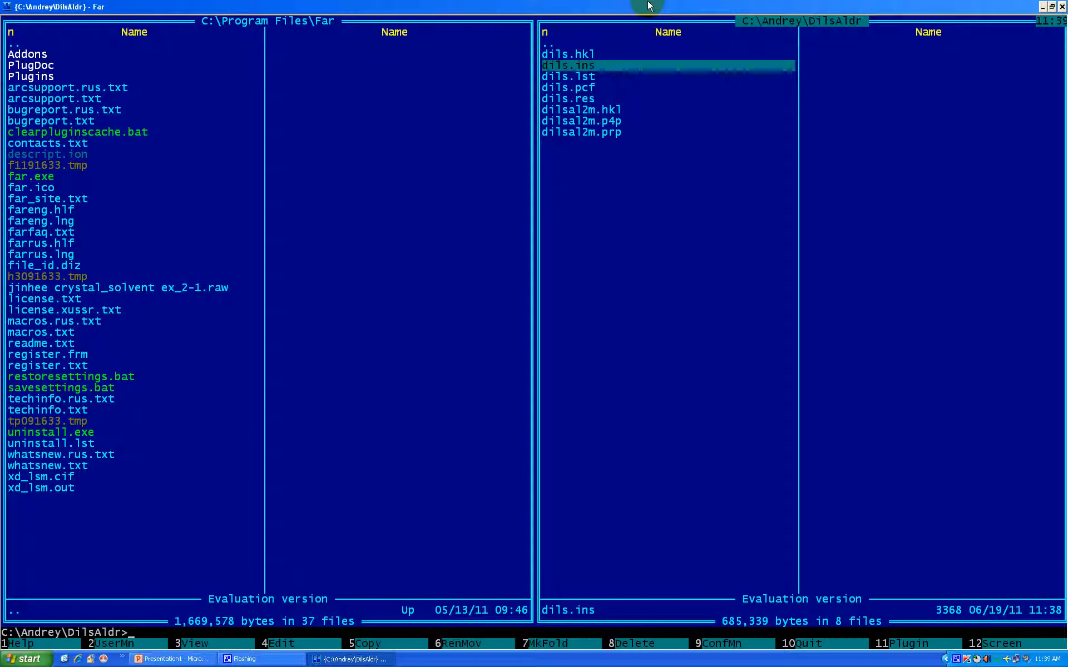
# Run the refinement of the model with hydrogen atoms using xl dils
pyautogui.write('xl')
pyautogui.hotkey('ctrl', 'Return')
pyautogui.press('BackSpace')
pyautogui.press('BackSpace')
pyautogui.press('BackSpace')
pyautogui.press('BackSpace')
pyautogui.press('BackSpace')
pyautogui.press('Return')
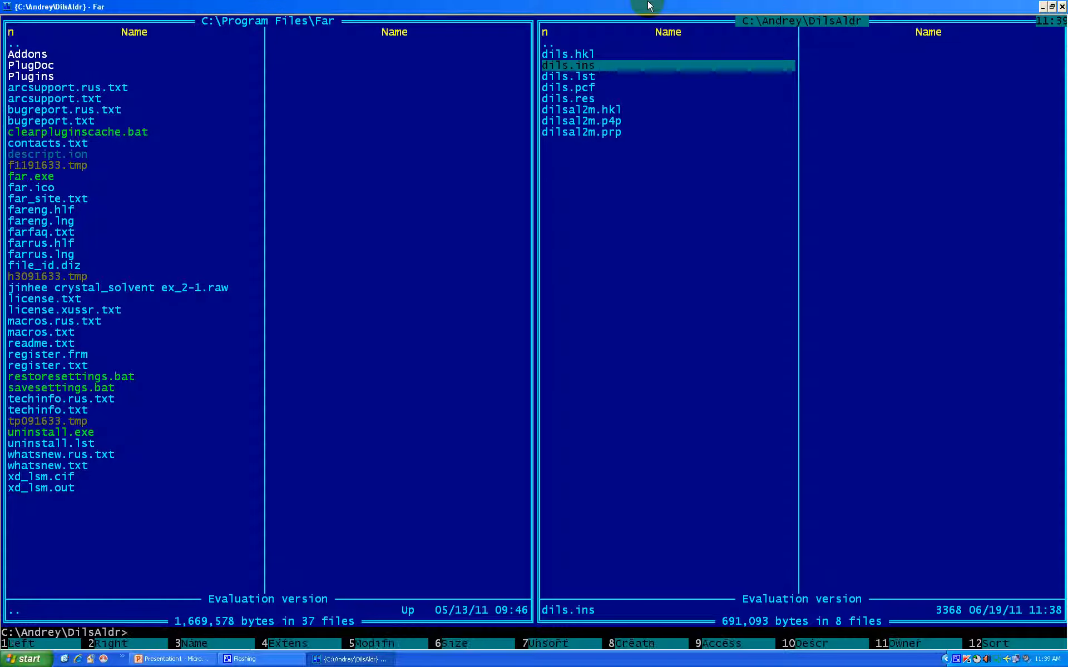
# Examine the XL refinement output for its R values and residual peaks, and return to the file list
pyautogui.hotkey('ctrl', 'o')
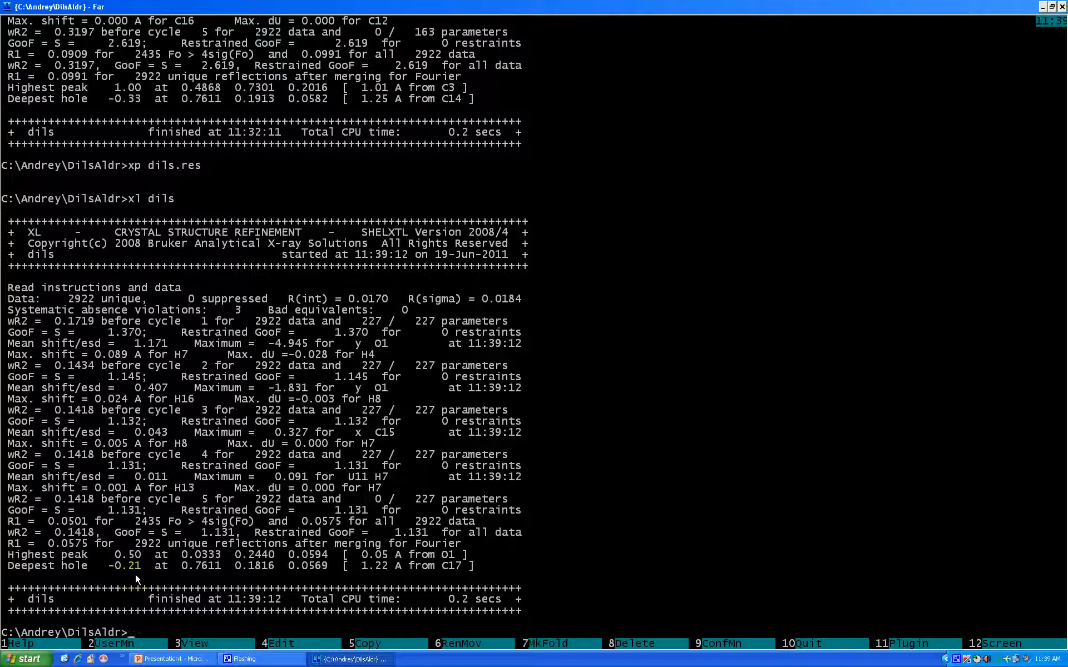
pyautogui.press('ctrl')
pyautogui.hotkey('ctrl', 'o')
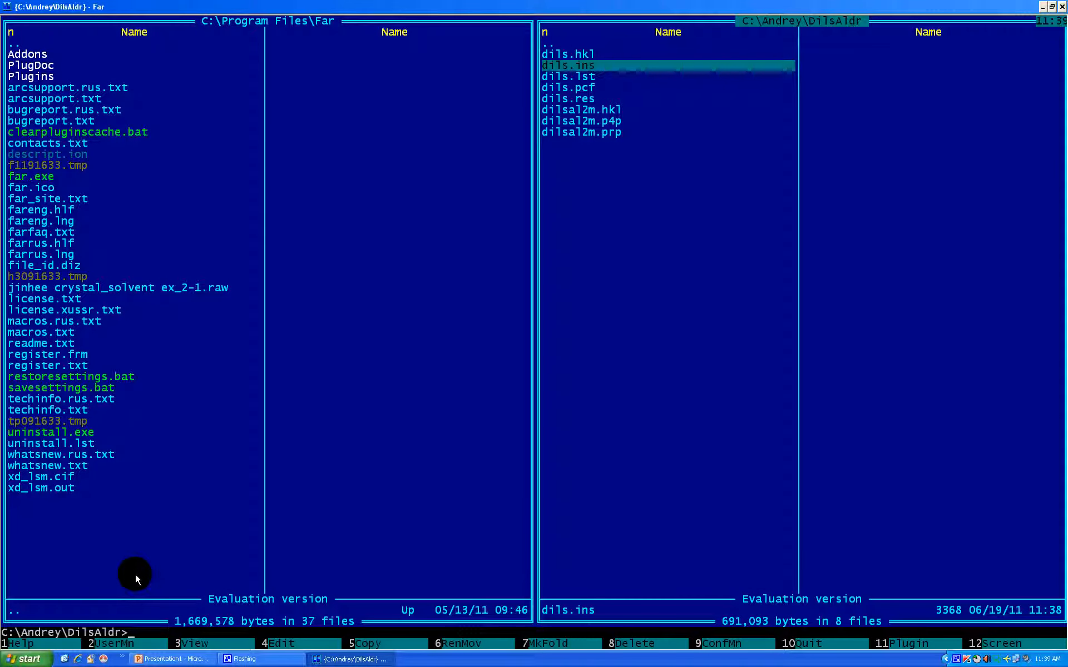